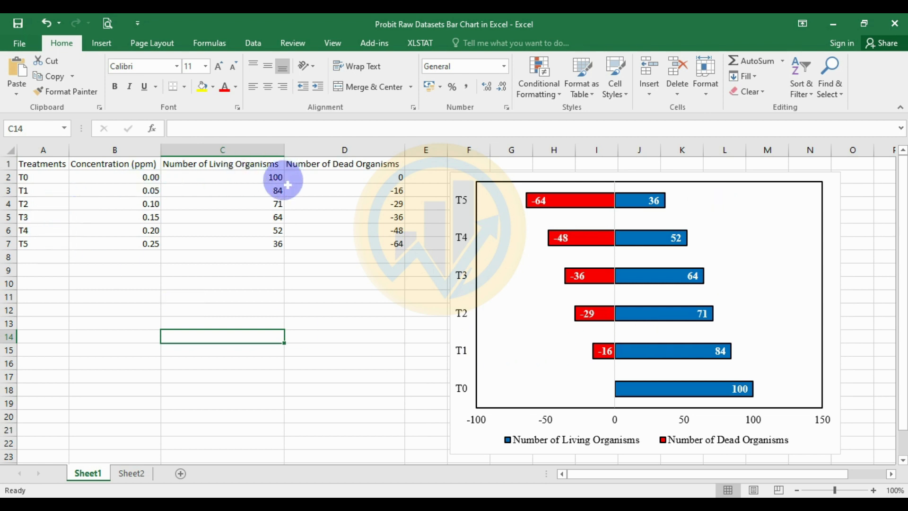
- Examine the treatments, concentrations, and living and dead organism counts in the Sheet1 table
click(55, 151)
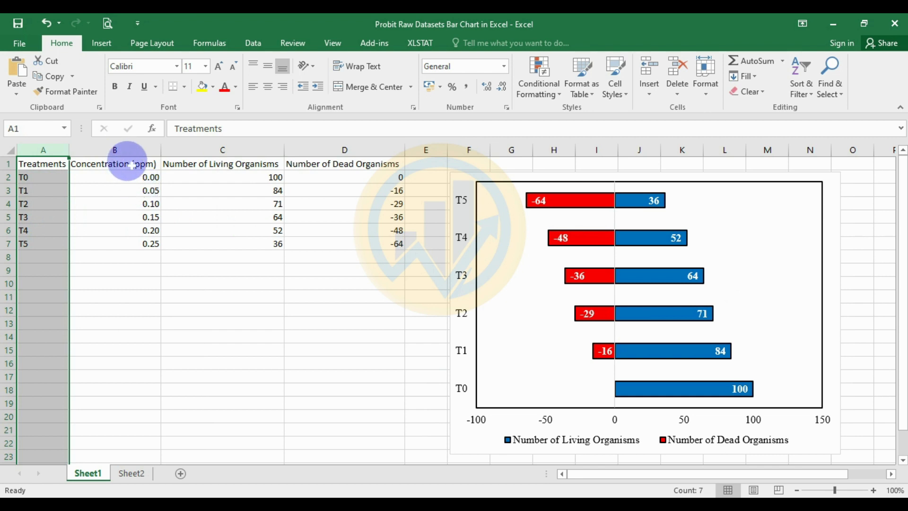
click(128, 179)
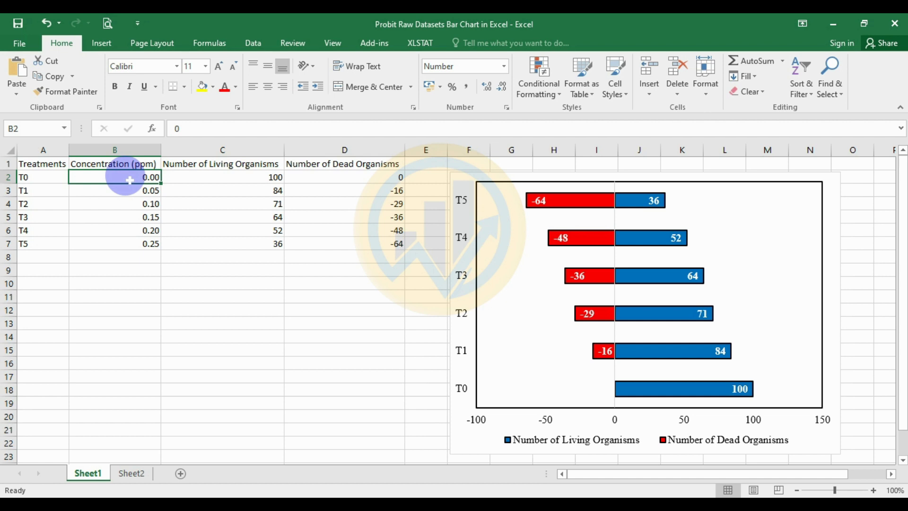
click(118, 197)
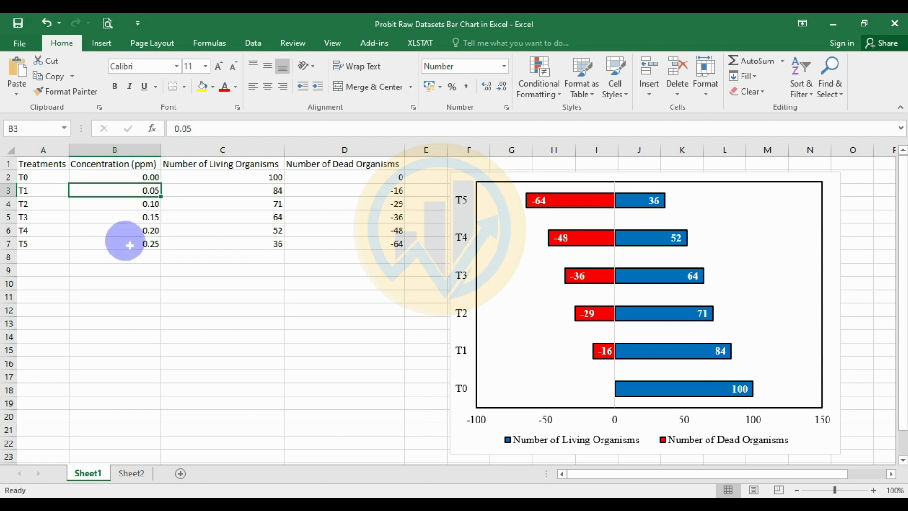
click(203, 165)
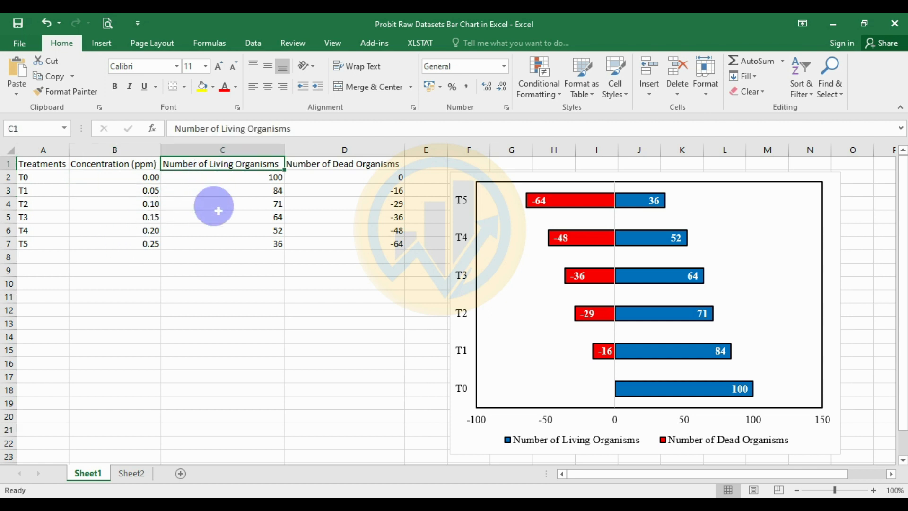
click(254, 182)
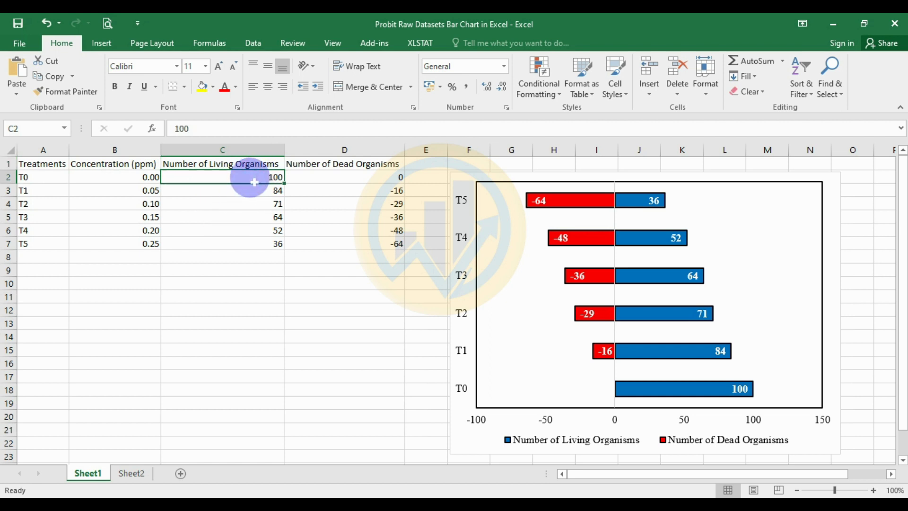
click(342, 181)
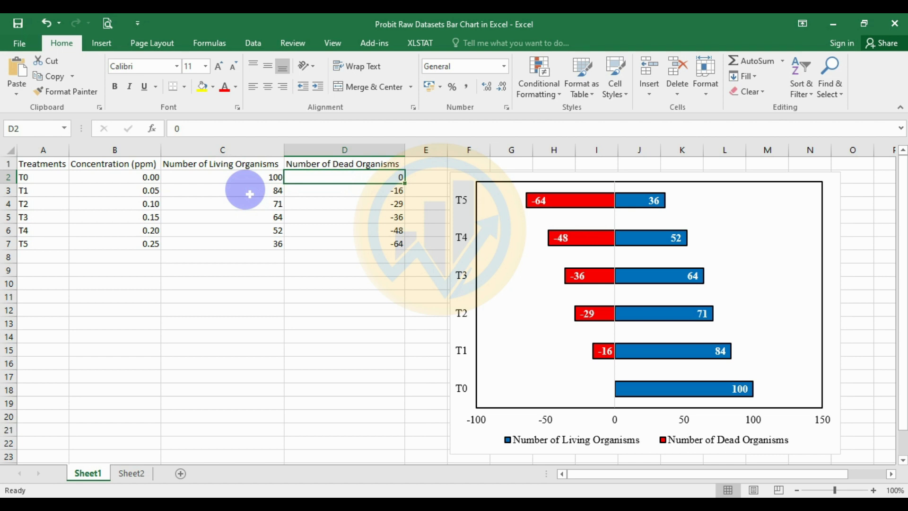
drag(235, 178, 239, 235)
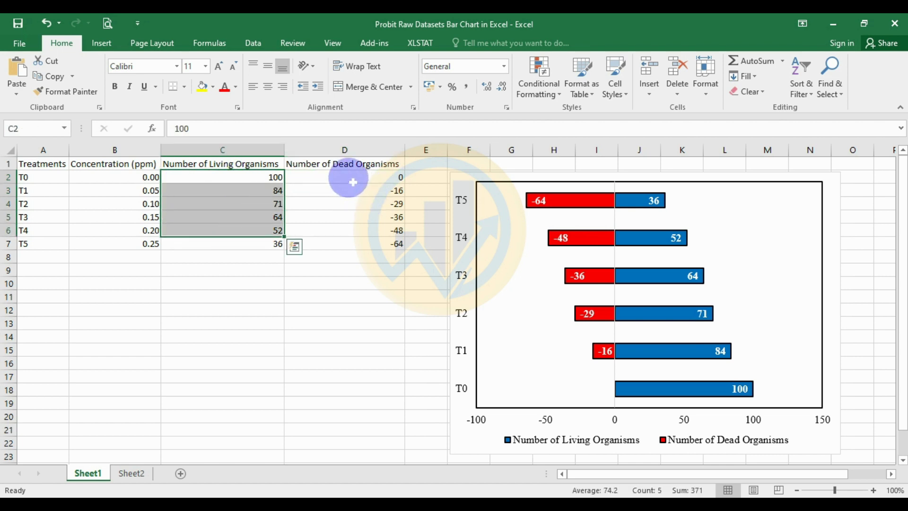
drag(353, 182, 355, 242)
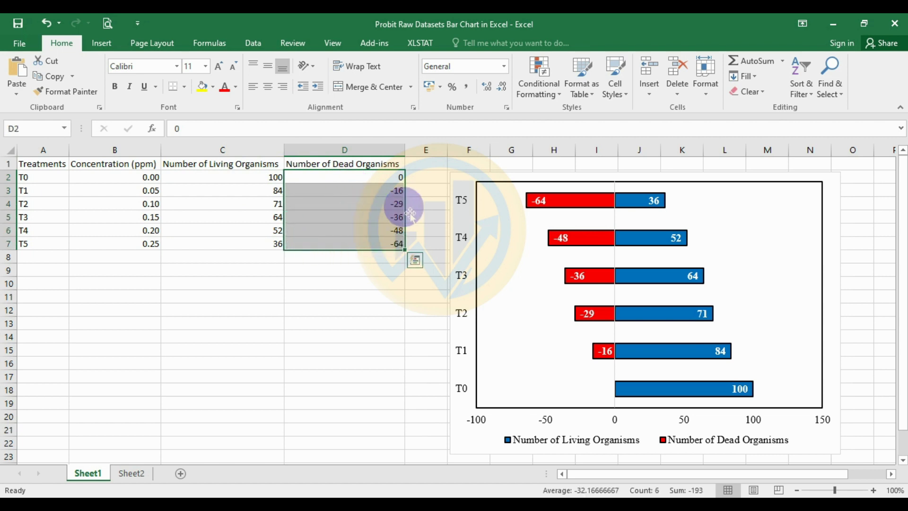
click(423, 190)
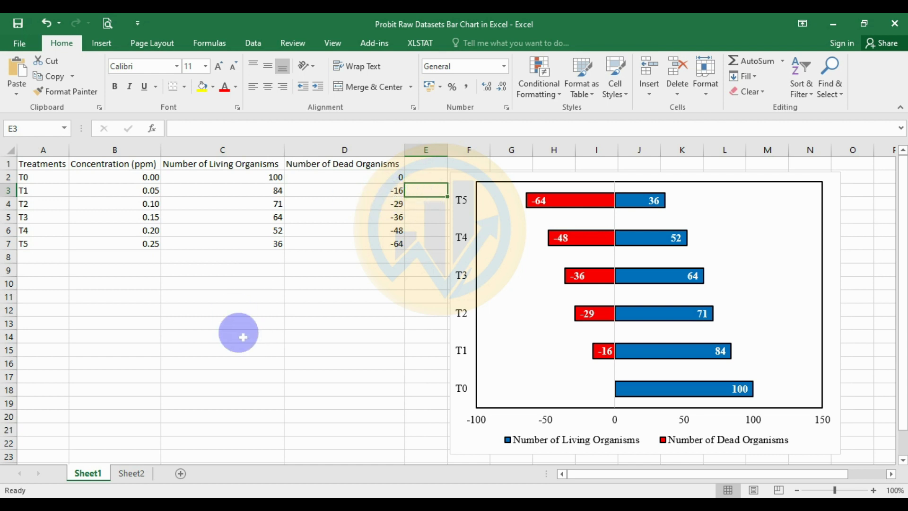
- On Sheet2, insert a 2-D stacked bar chart from the Concentration (ppm), Number of Living Organisms and Number of Dead Organisms columns
click(132, 472)
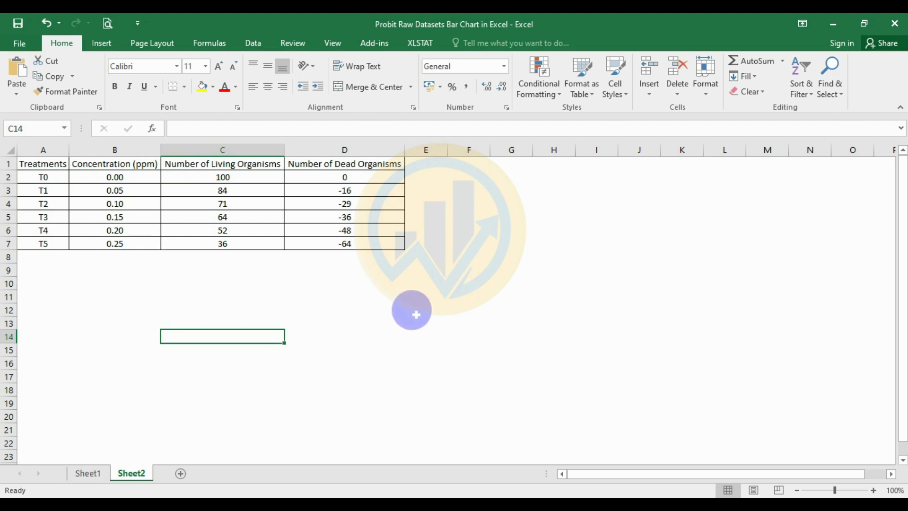
click(415, 310)
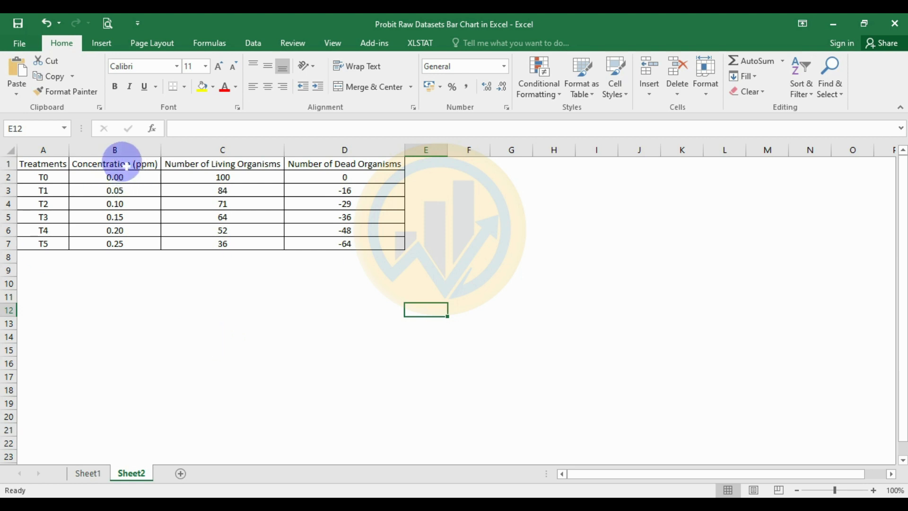
click(131, 150)
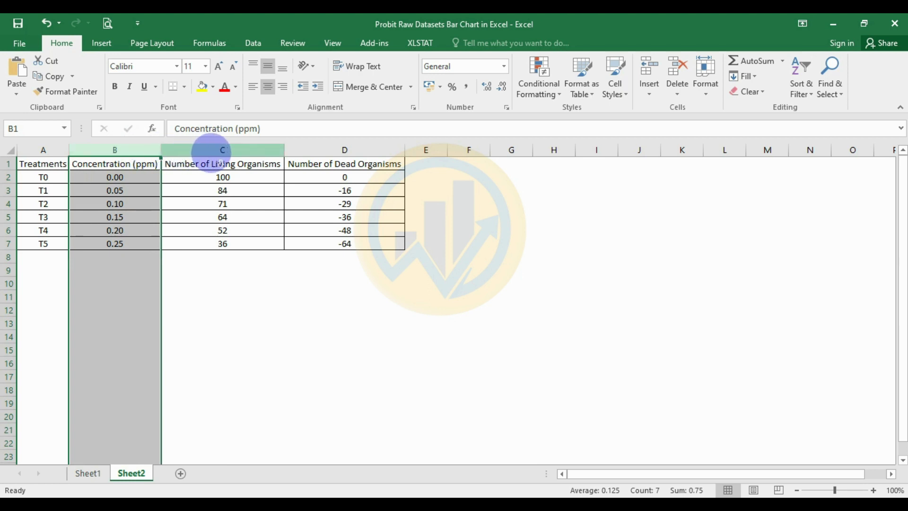
ctrl+click(211, 151)
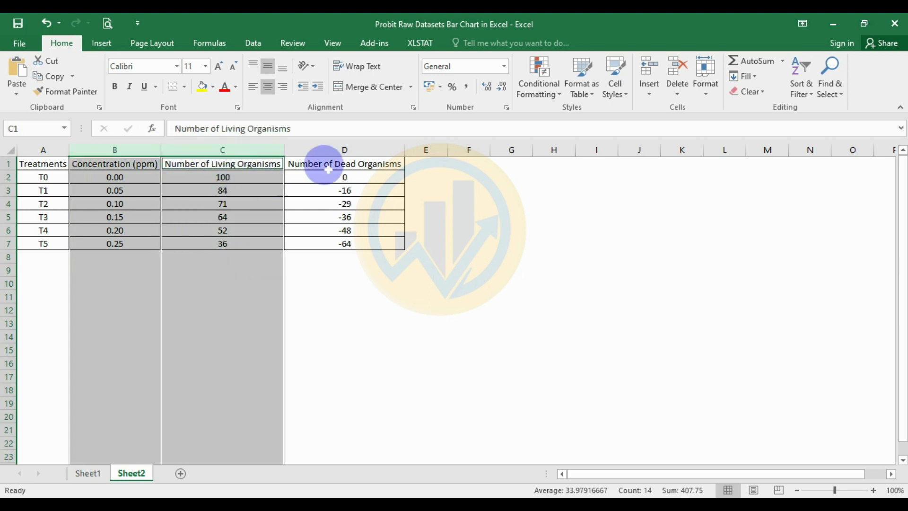
ctrl+click(350, 149)
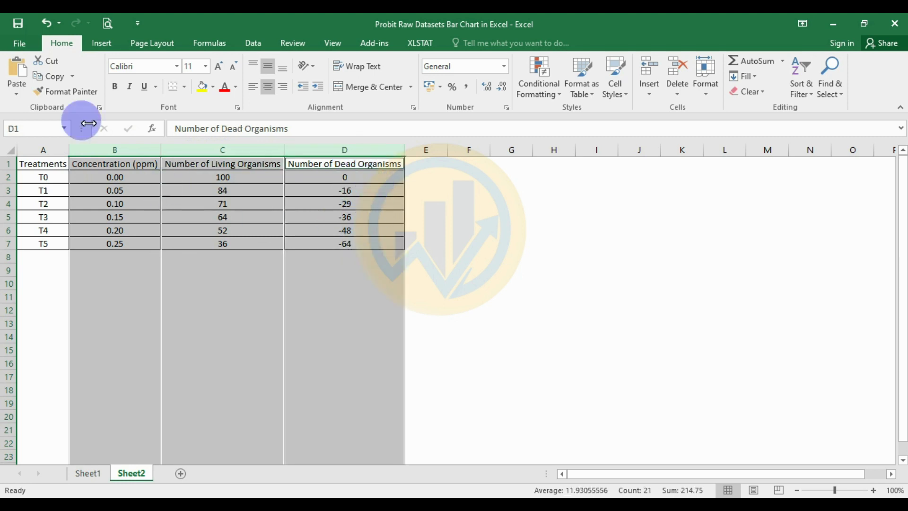
click(106, 44)
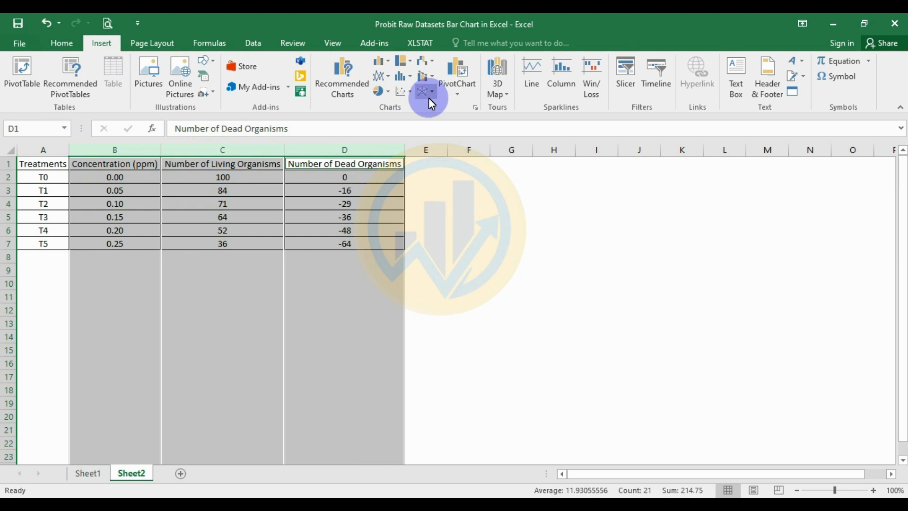
click(390, 65)
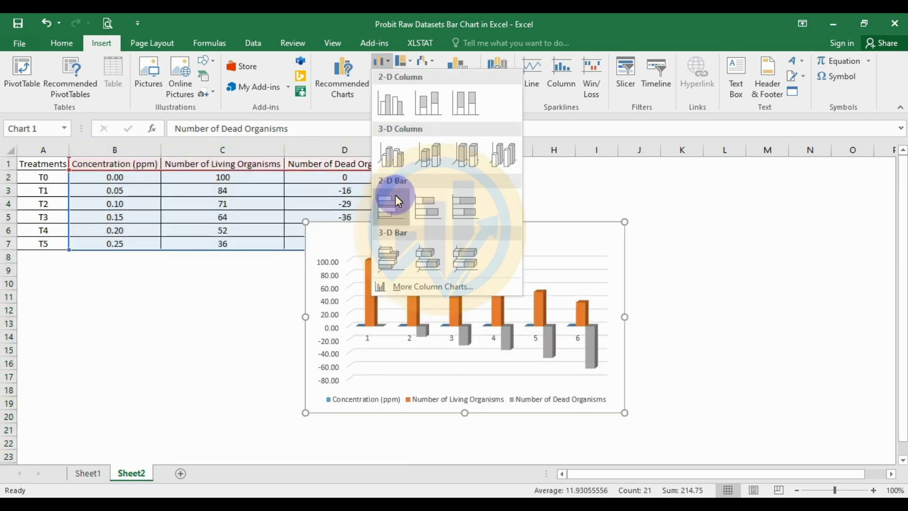
click(419, 206)
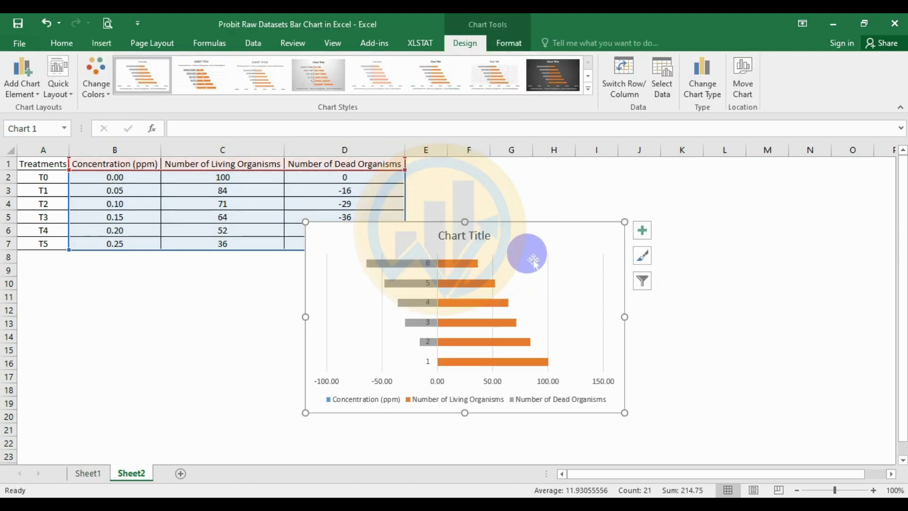
- Move the new bar chart up beside the data table and enlarge it to reach about row 22
drag(530, 236, 529, 180)
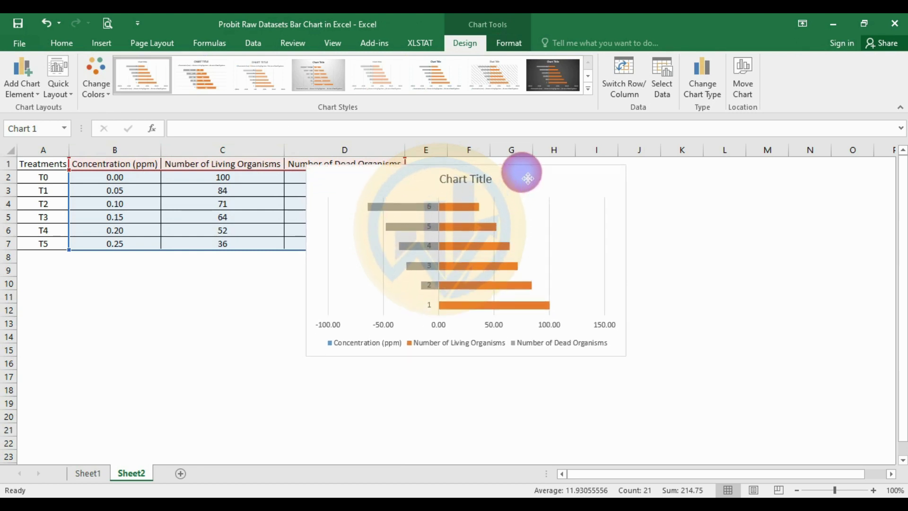
drag(625, 355, 679, 447)
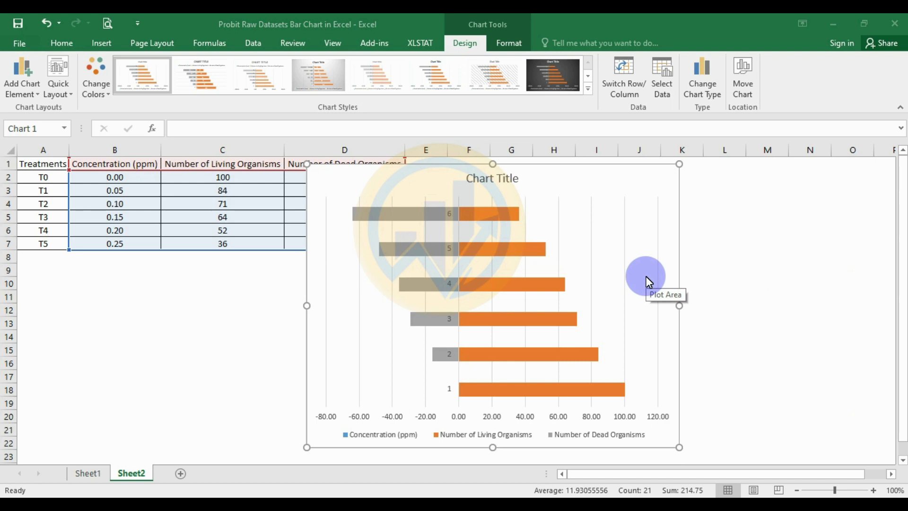
click(550, 169)
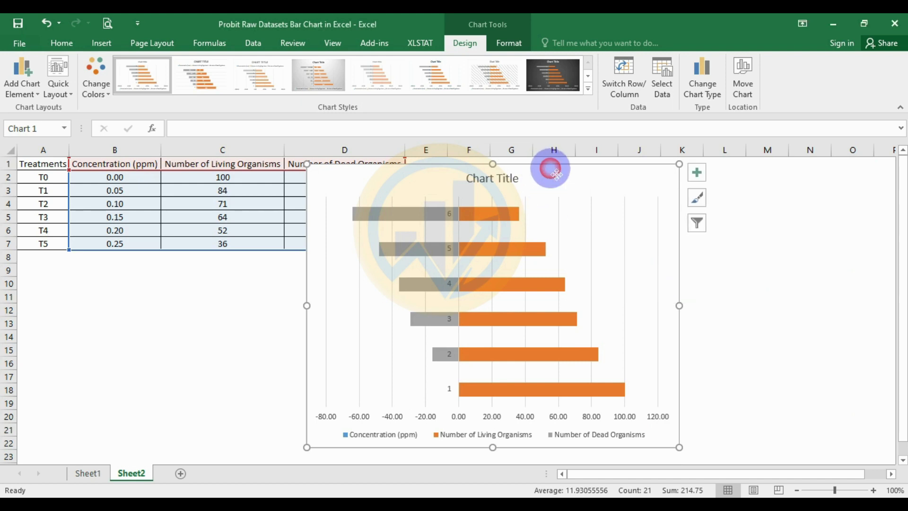
drag(550, 169, 572, 173)
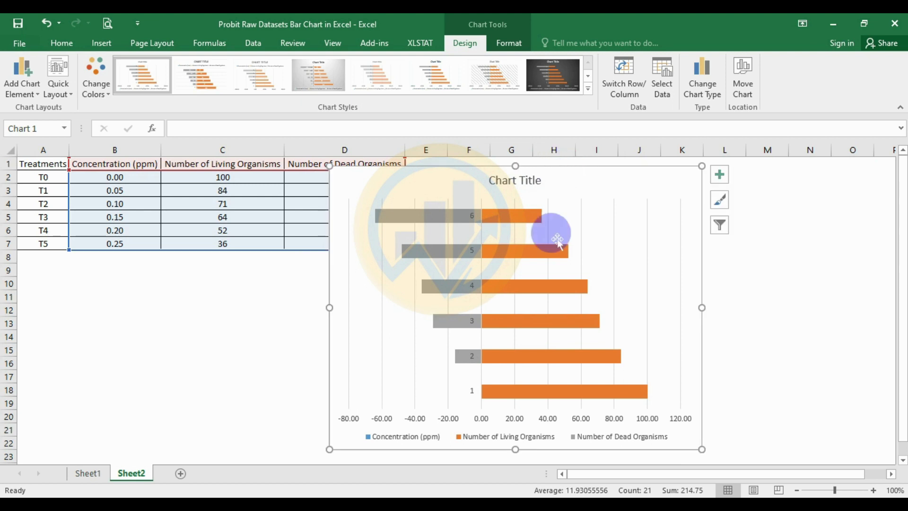
- Set the label position of the chart's vertical category axis to Low
click(473, 251)
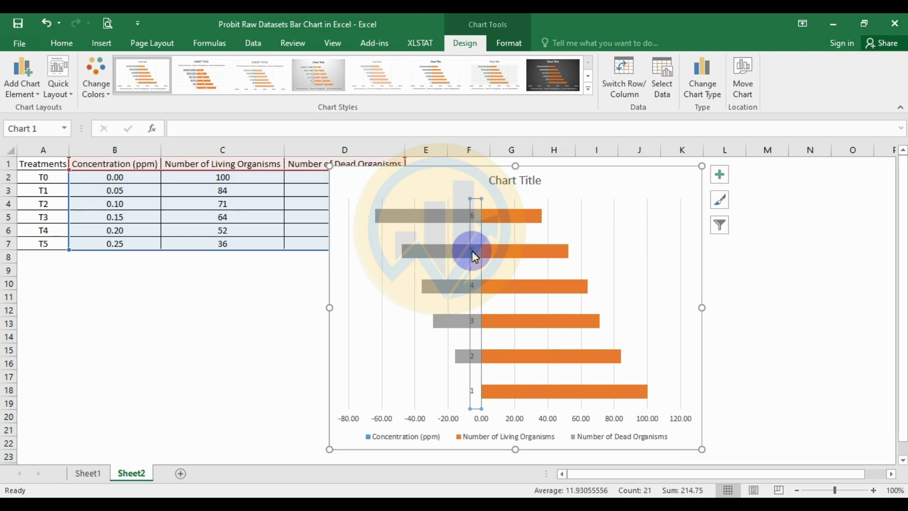
right_click(472, 251)
click(526, 406)
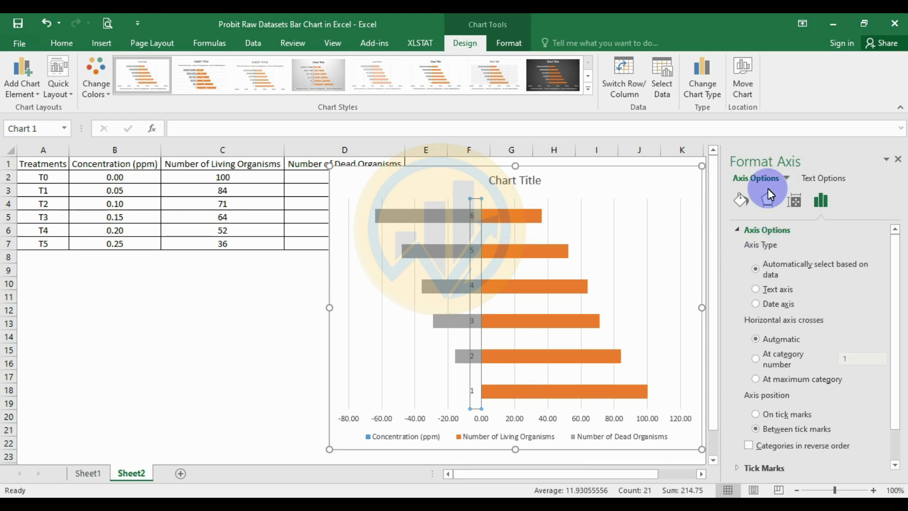
scroll(820, 300, down, 3)
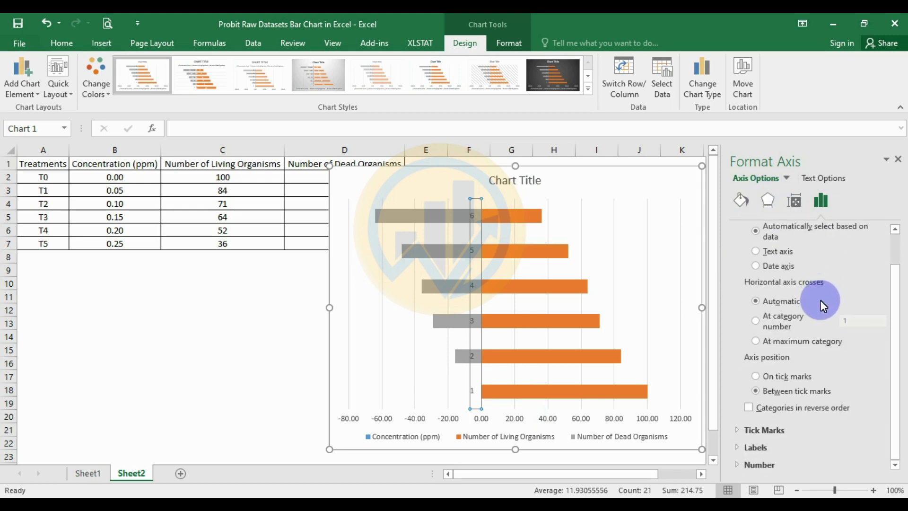
click(739, 447)
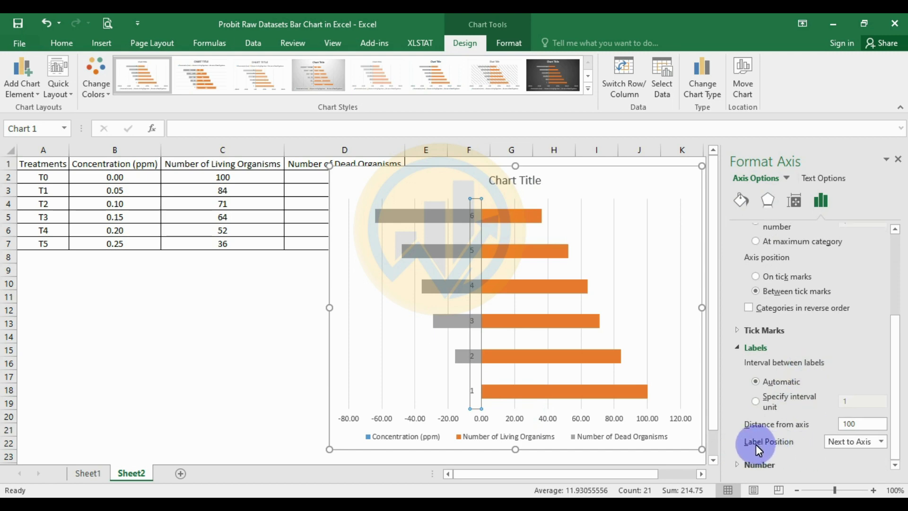
click(880, 448)
click(855, 409)
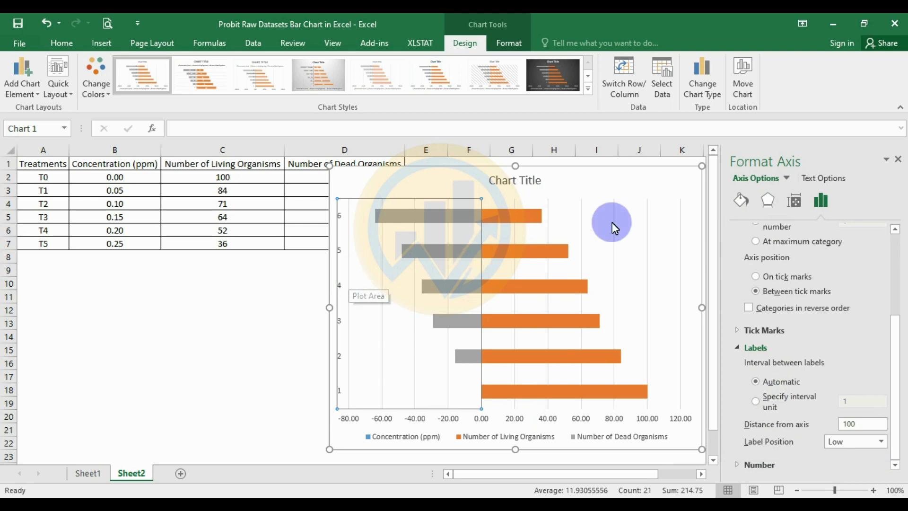
- Shift the chart left to the edge of column D and remove its gridlines and chart title
click(644, 171)
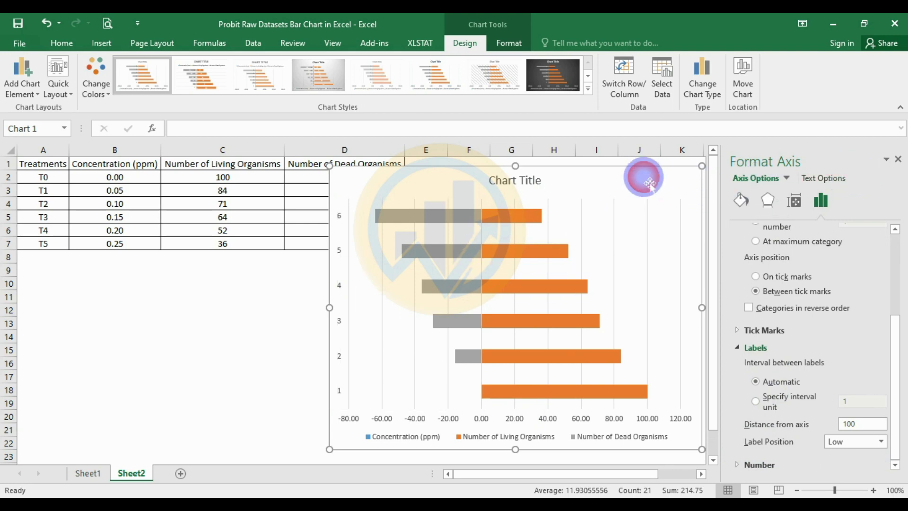
drag(649, 167, 573, 175)
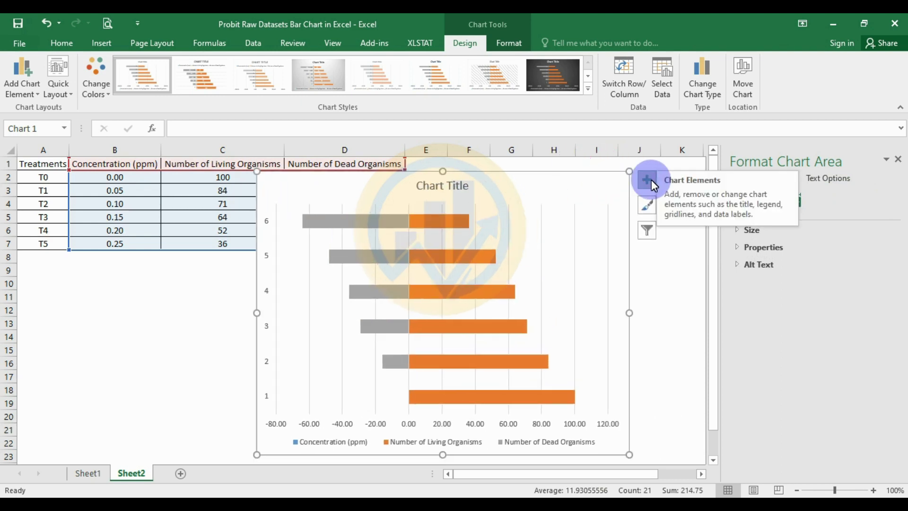
click(651, 180)
click(680, 270)
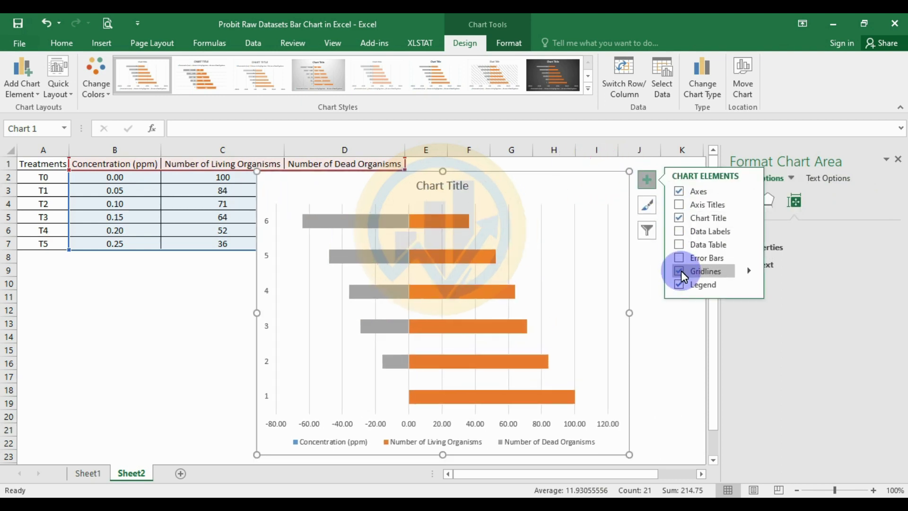
click(679, 217)
click(674, 325)
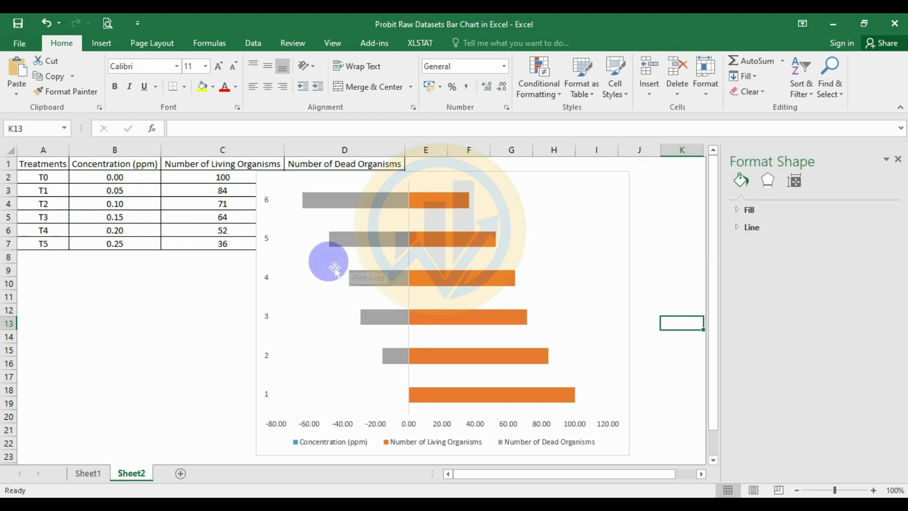
click(267, 314)
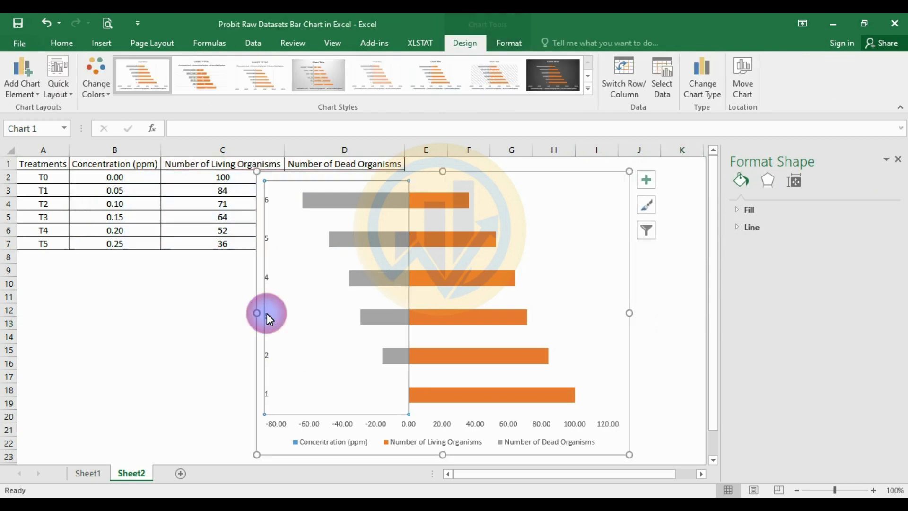
click(266, 313)
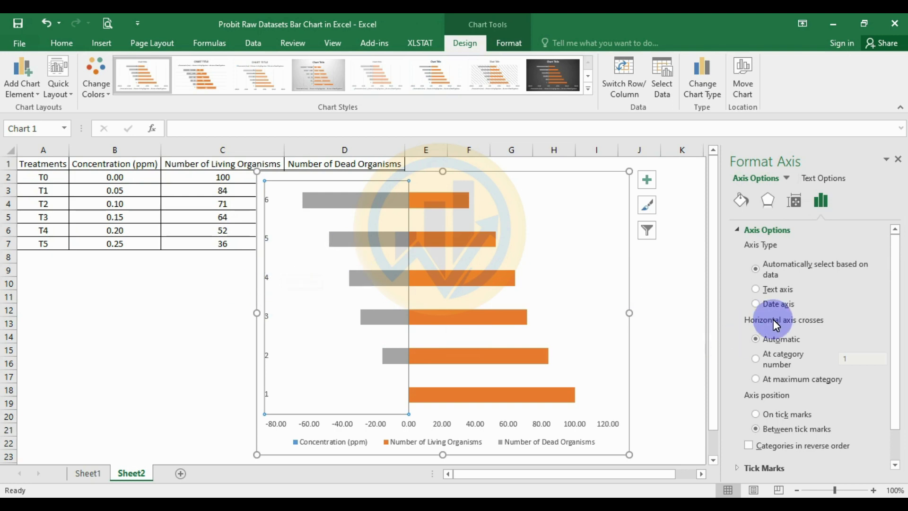
scroll(773, 320, down, 2)
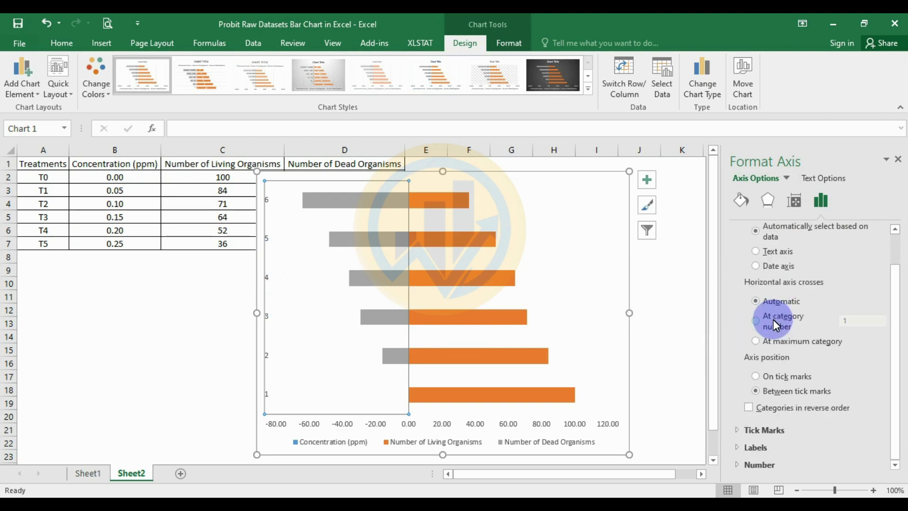
click(738, 447)
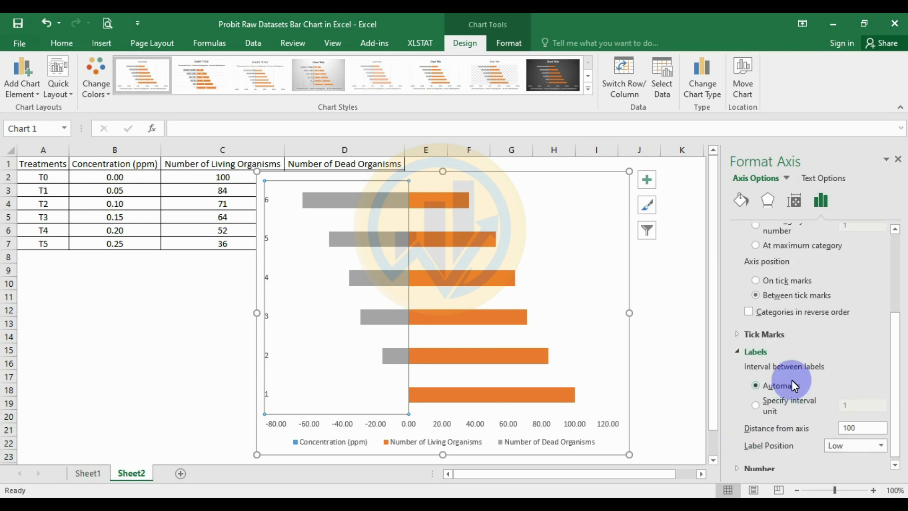
click(740, 333)
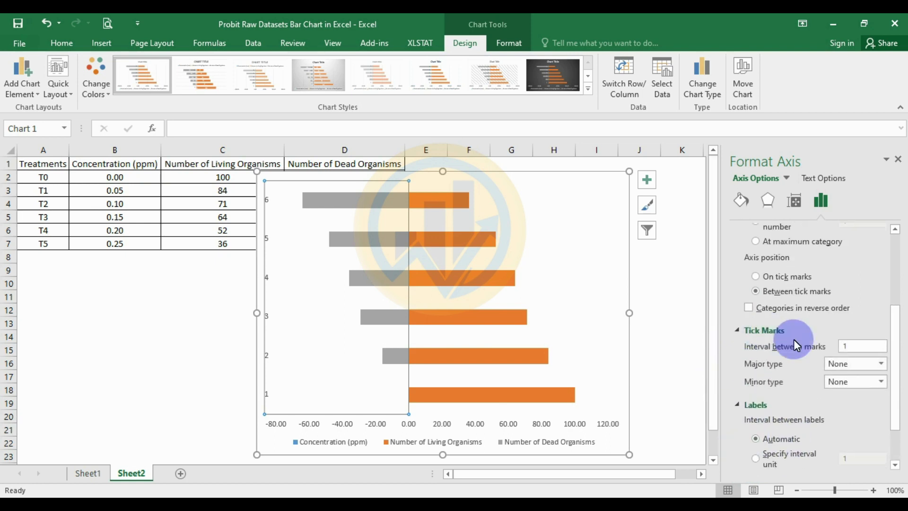
scroll(759, 367, down, 3)
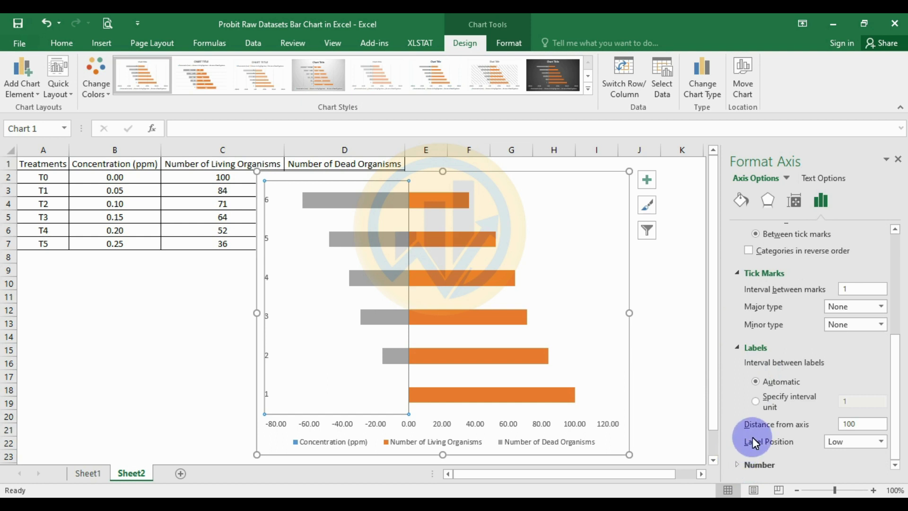
- Set the chart's category axis labels to the treatment names in Sheet2 cells A2:A7
right_click(281, 240)
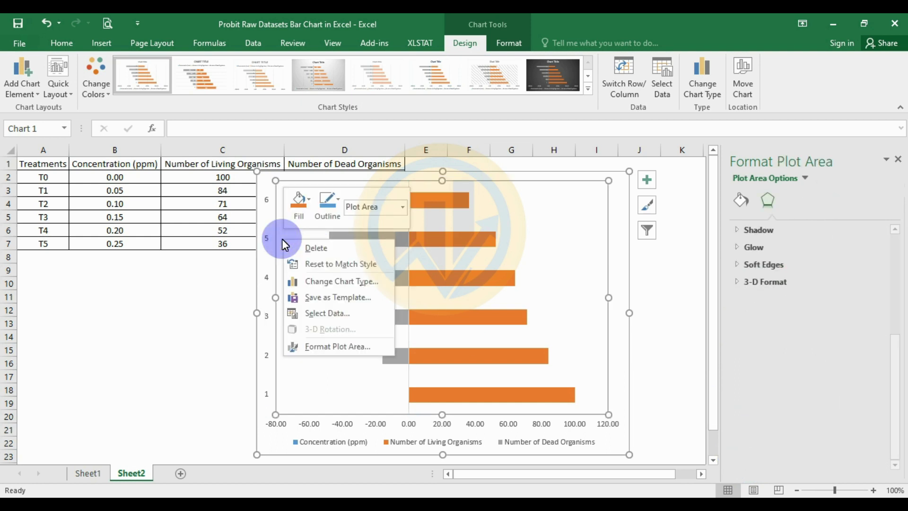
click(266, 237)
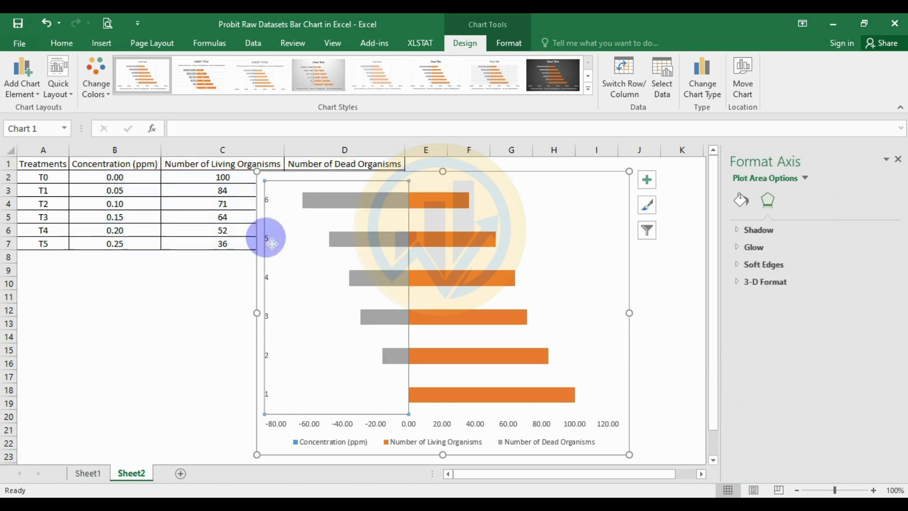
right_click(266, 236)
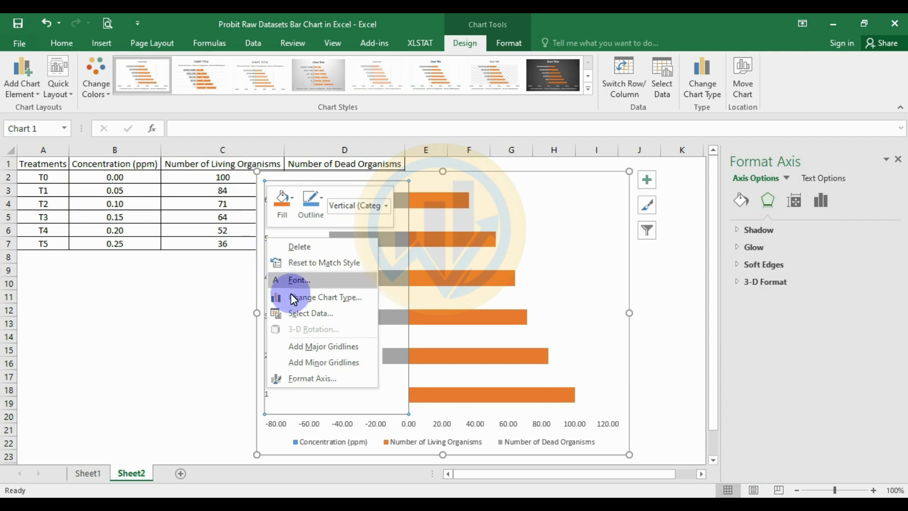
click(325, 315)
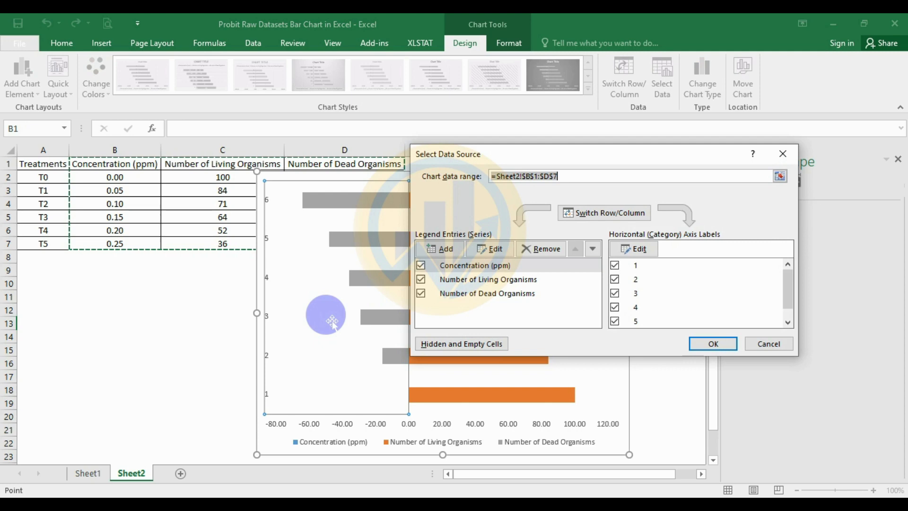
drag(665, 158, 643, 159)
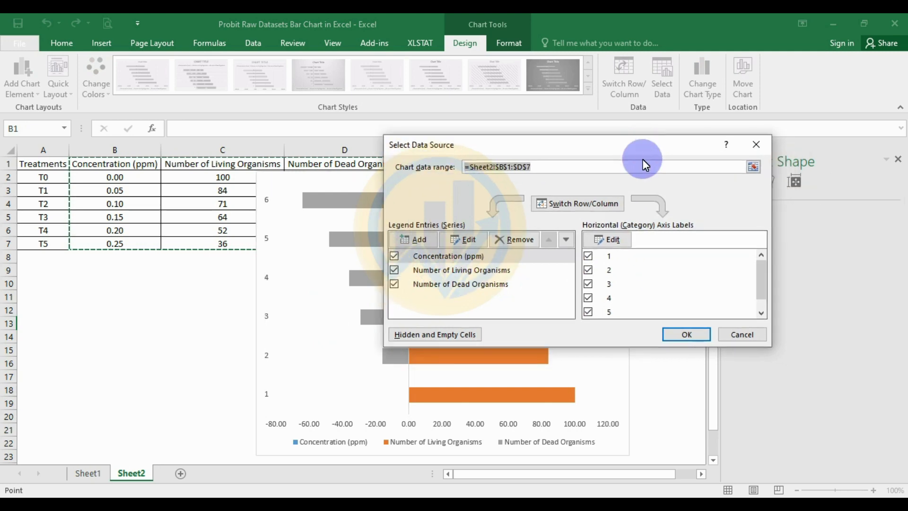
click(625, 242)
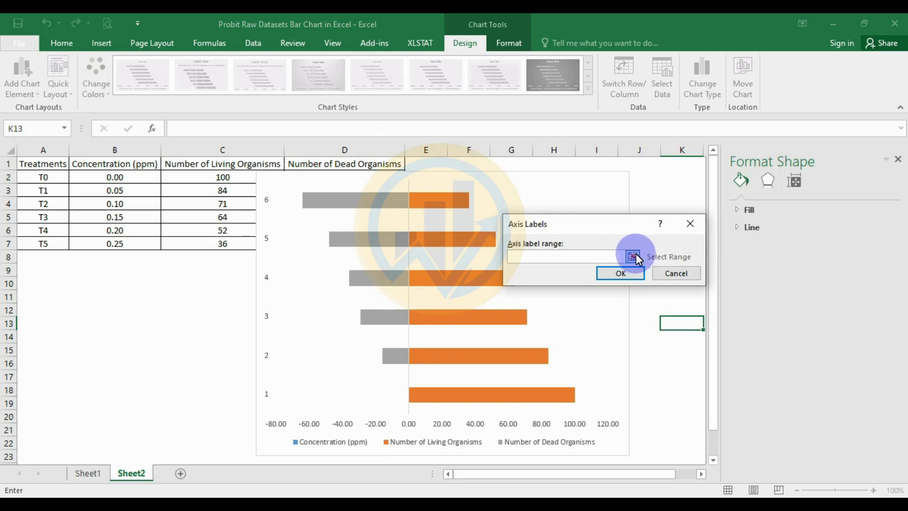
click(631, 260)
drag(61, 178, 63, 243)
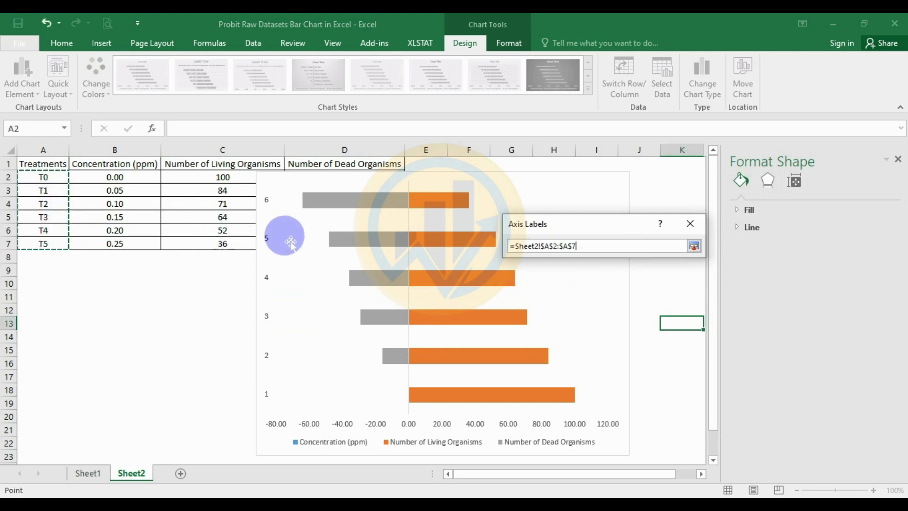
click(694, 246)
click(619, 273)
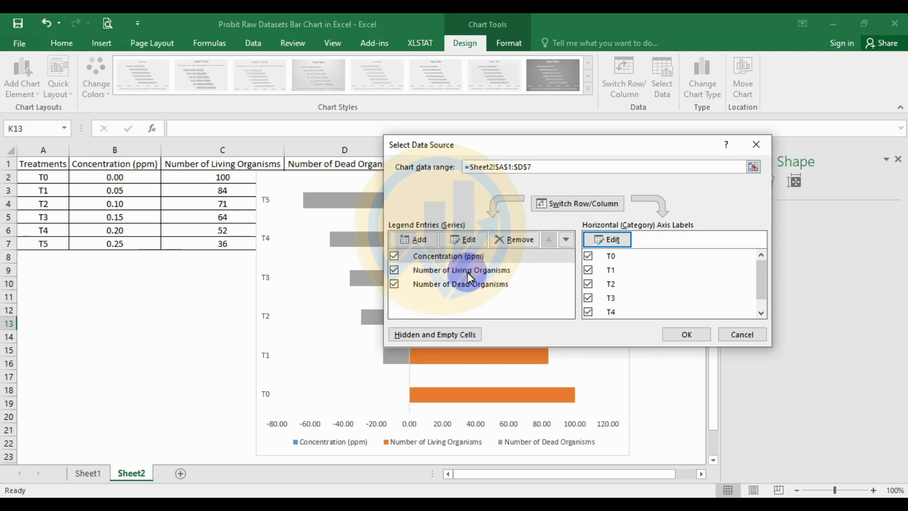
- Exclude the Concentration (ppm) series from the chart and shift the chart slightly to the right
click(393, 255)
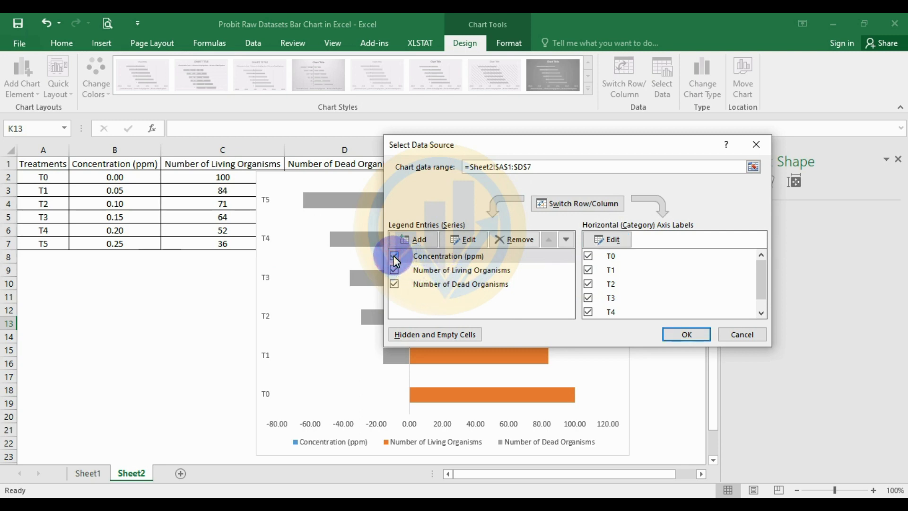
click(685, 335)
click(679, 338)
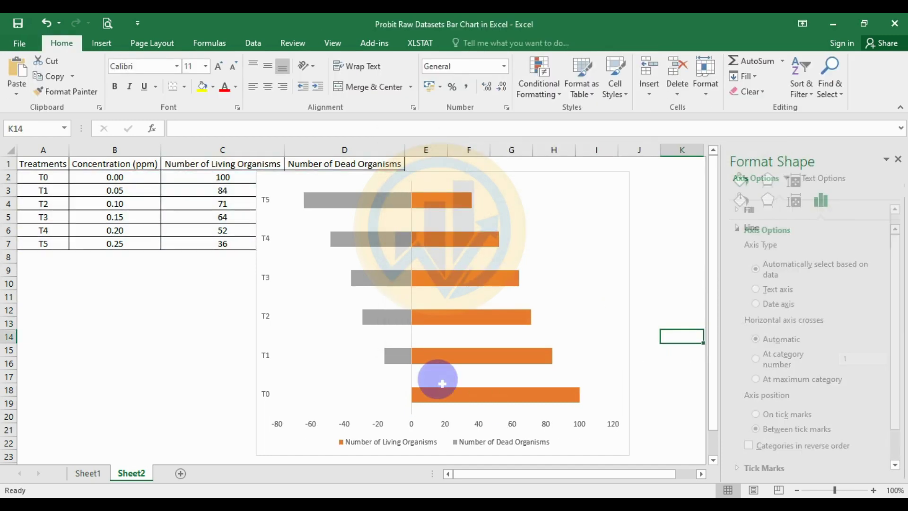
click(501, 175)
drag(504, 178, 526, 177)
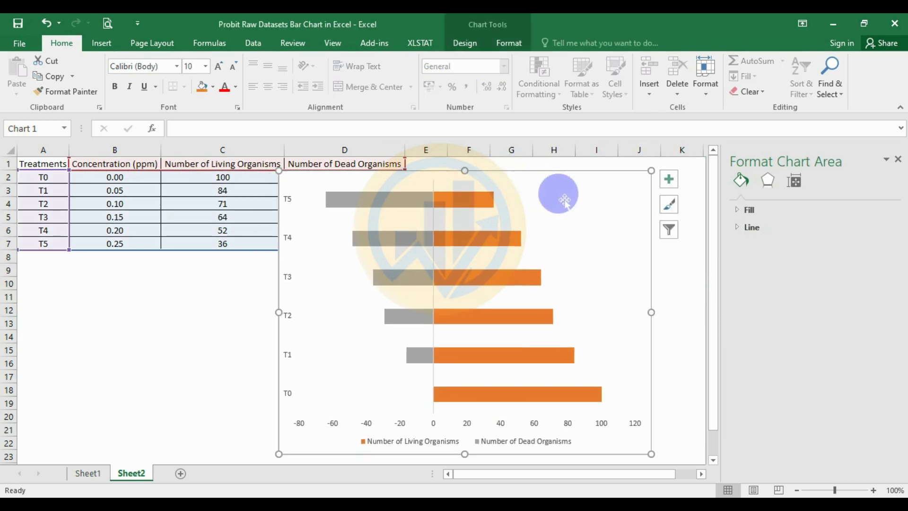
- Fill the Number of Living Organisms bars with solid standard green
click(477, 200)
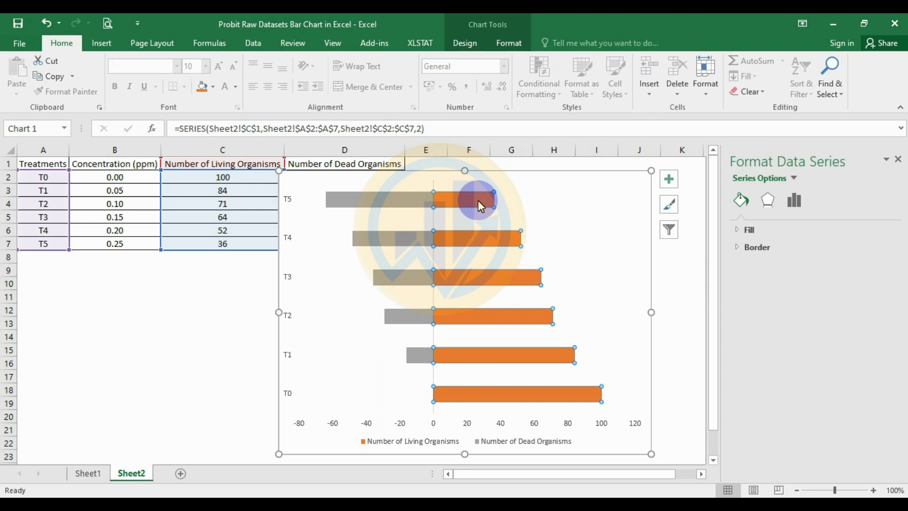
click(736, 231)
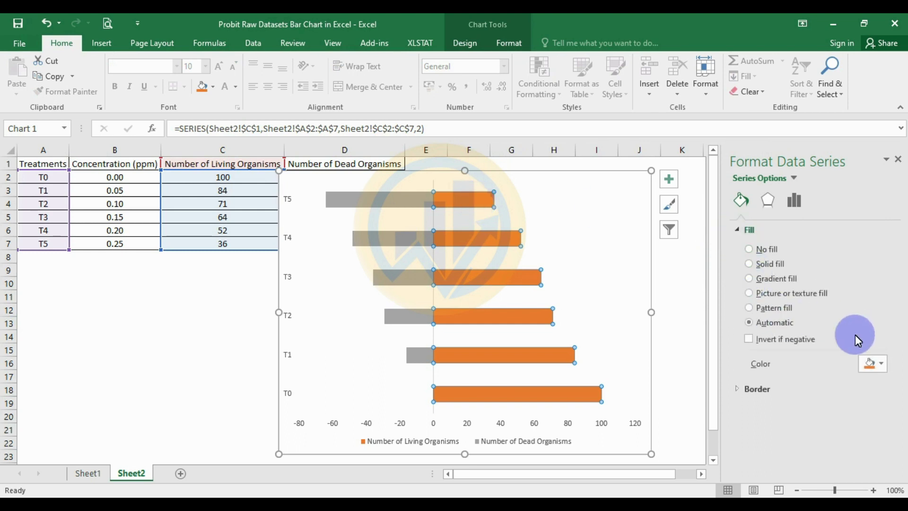
click(883, 364)
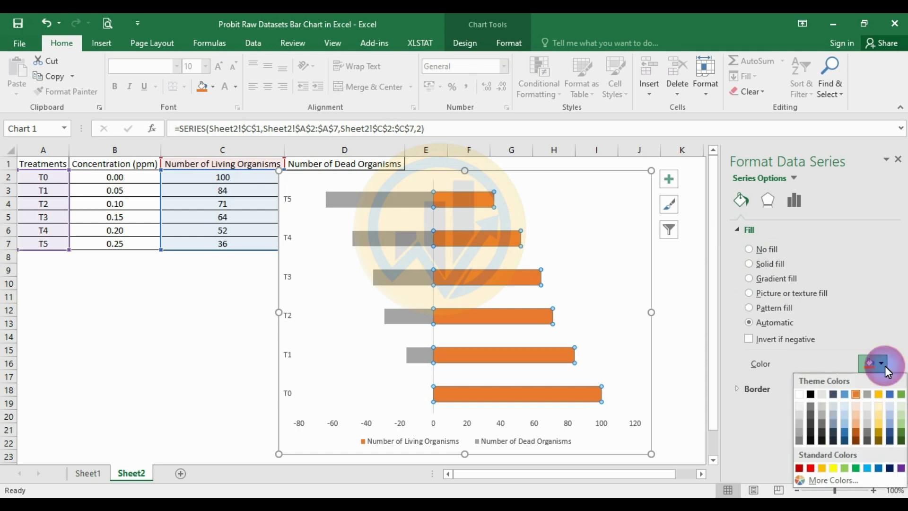
click(855, 469)
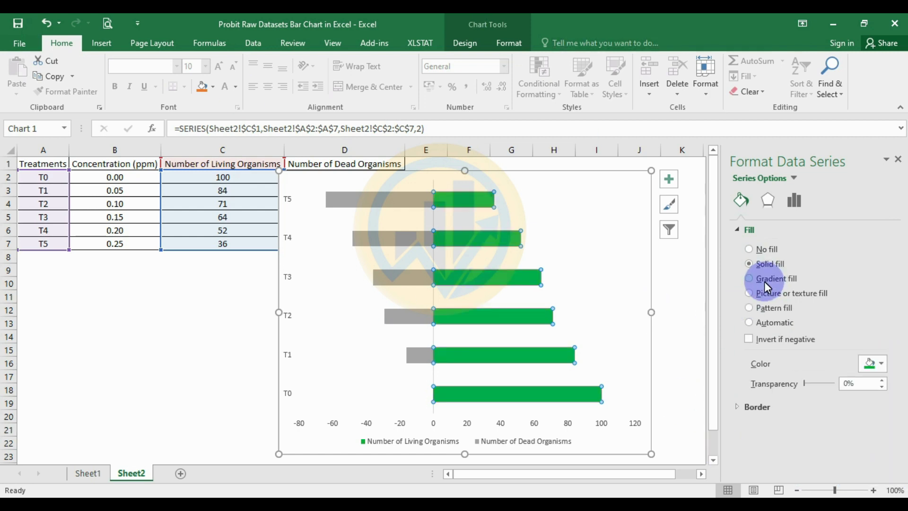
- Give the Number of Living Organisms bars a solid black border 1.5 pt wide
click(740, 407)
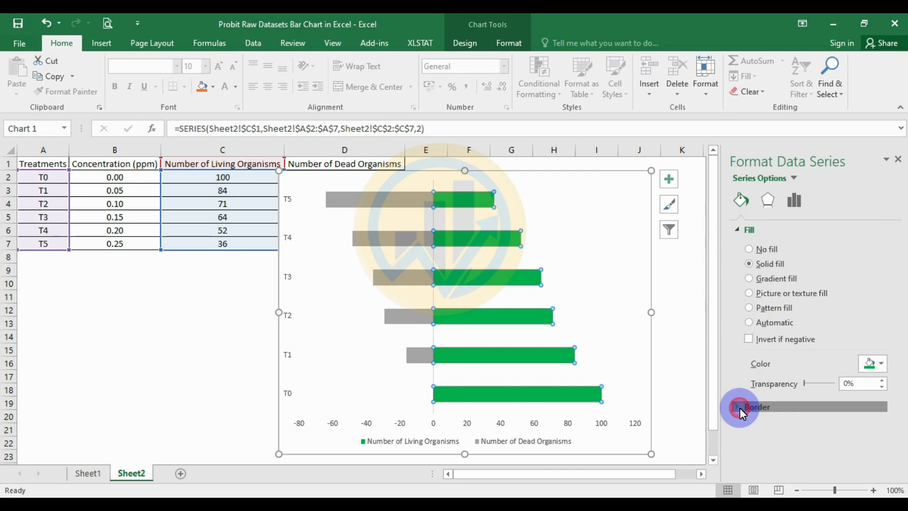
scroll(809, 411, down, 3)
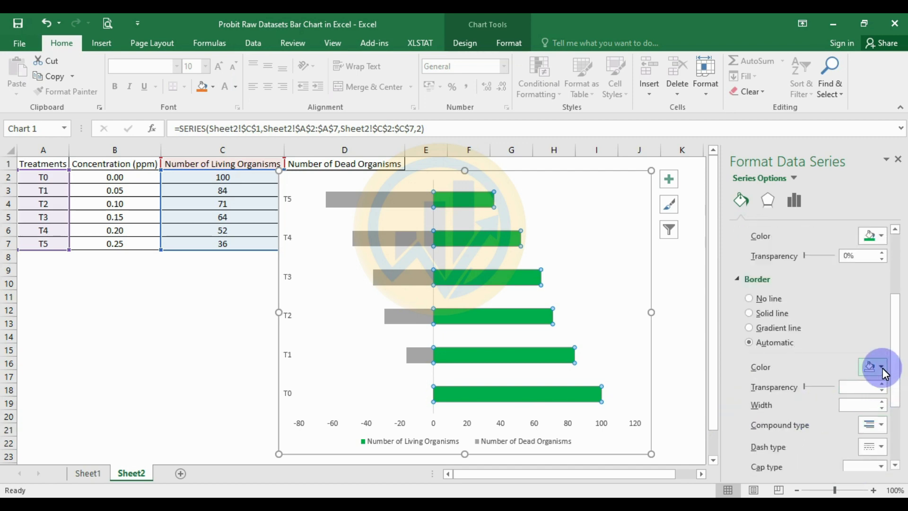
click(882, 368)
click(813, 396)
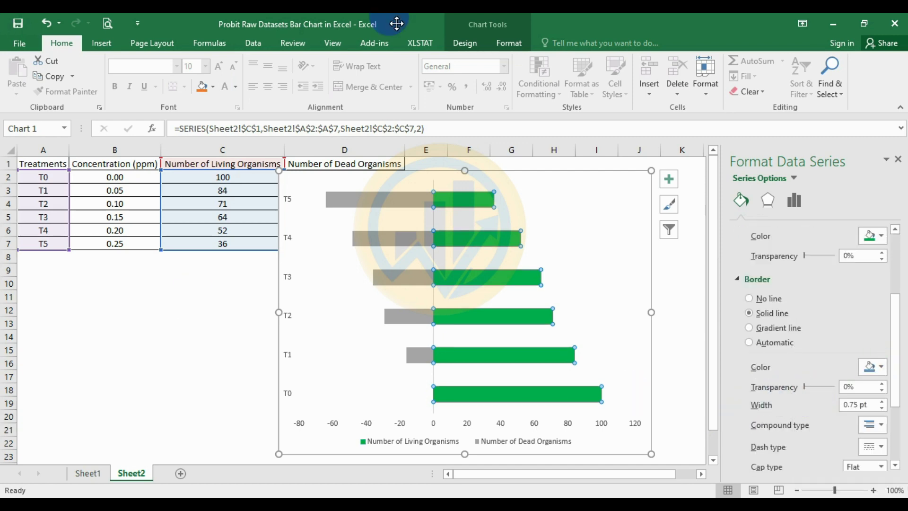
click(877, 369)
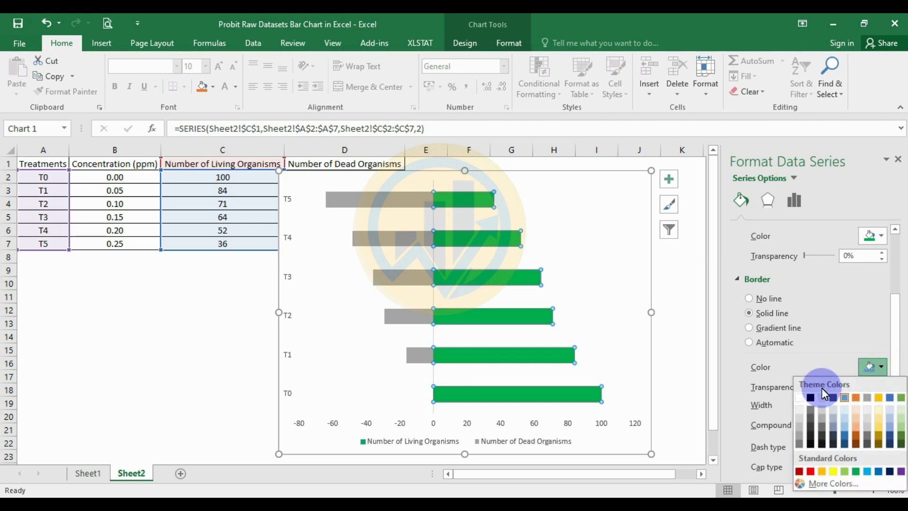
click(811, 399)
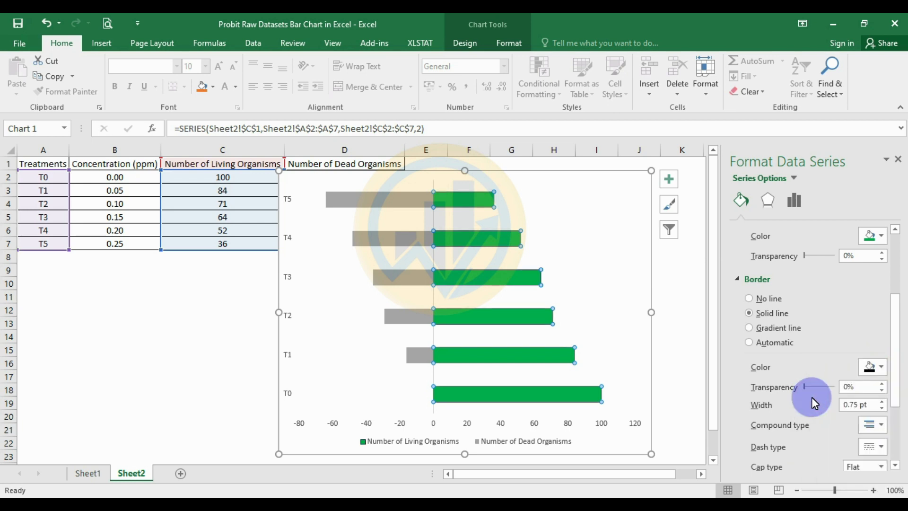
click(882, 403)
click(882, 403)
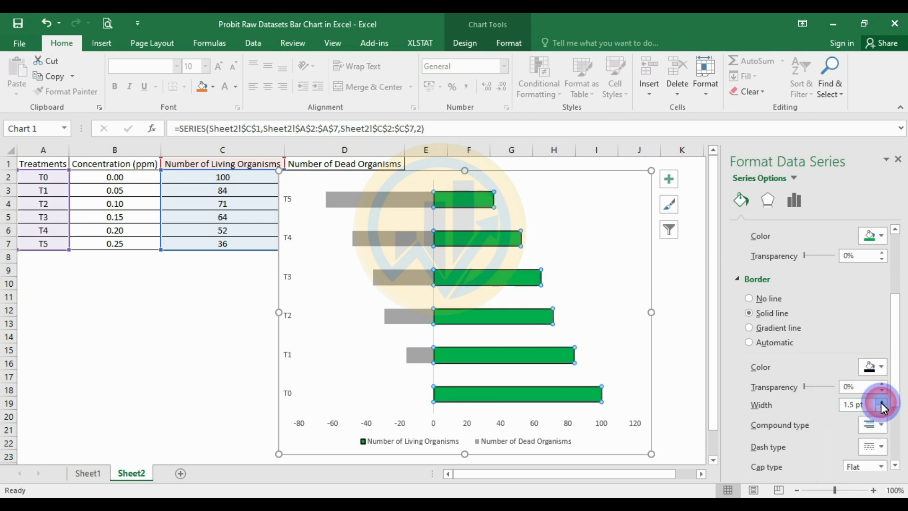
- Fill the Number of Dead Organisms bars with solid standard red
click(409, 285)
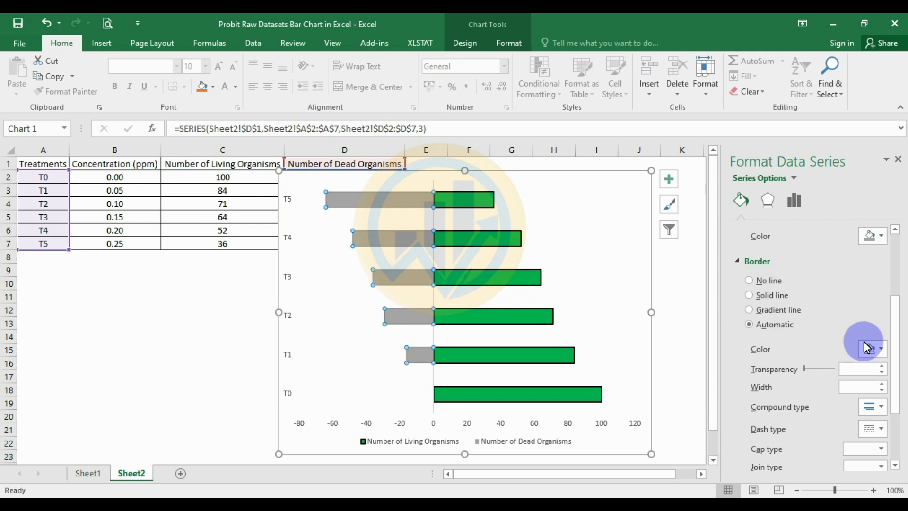
scroll(856, 310, up, 3)
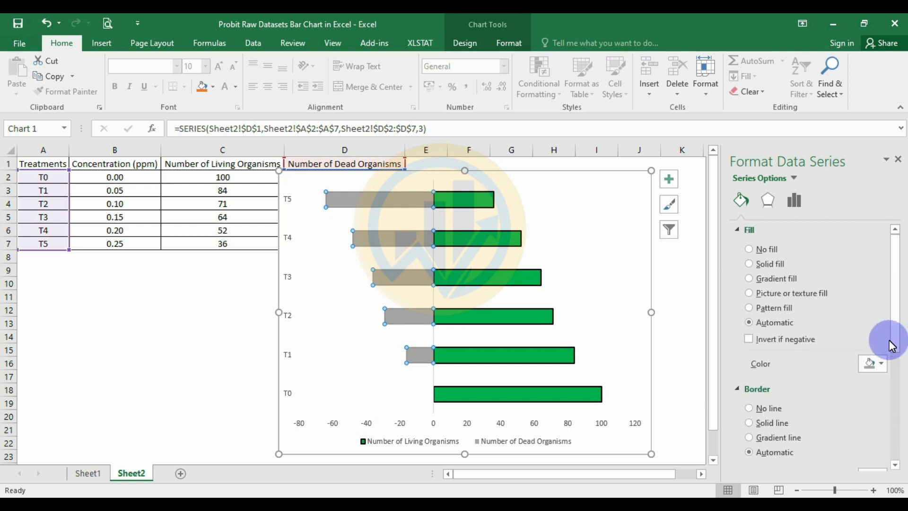
click(881, 363)
click(810, 468)
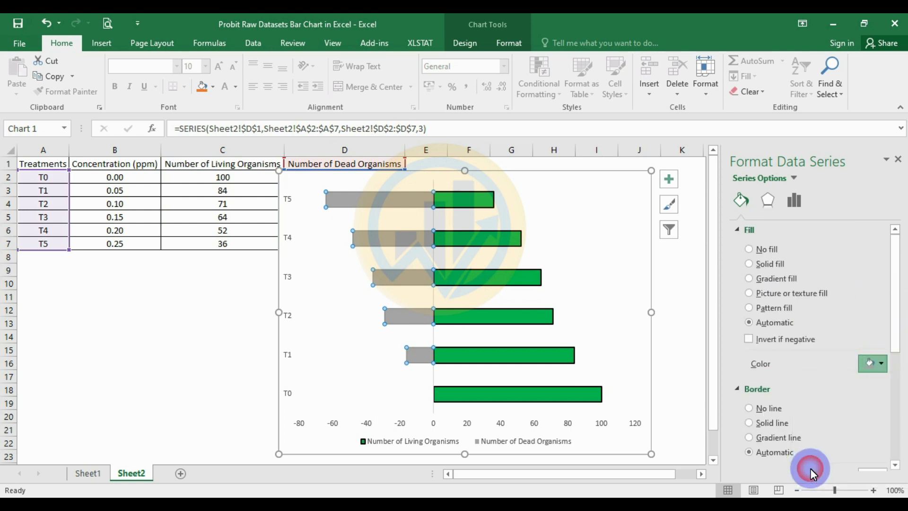
- Give the Number of Dead Organisms bars a solid black border 1.5 pt wide and deselect the chart
scroll(819, 390, down, 3)
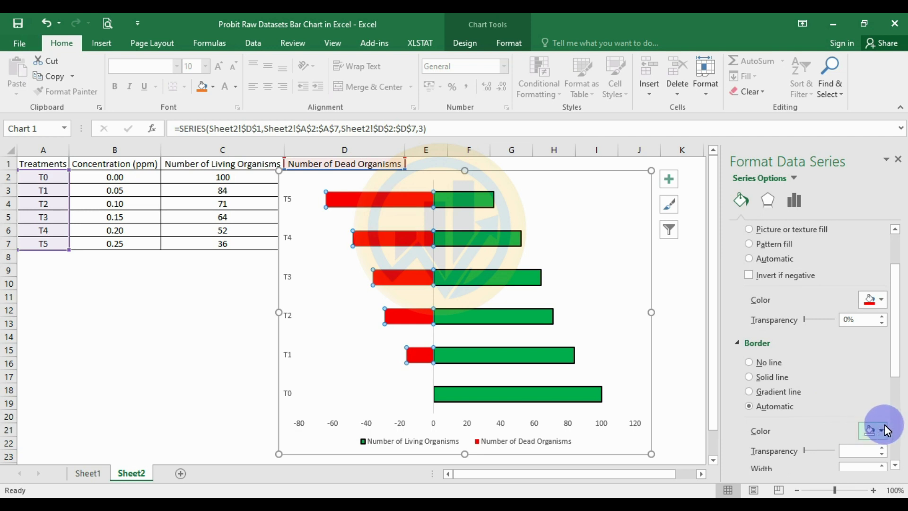
click(874, 429)
click(811, 328)
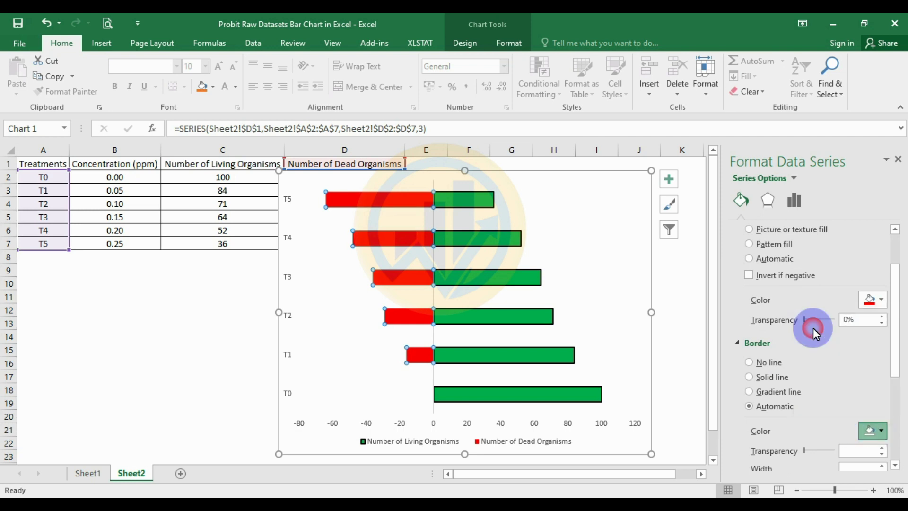
click(881, 465)
click(881, 465)
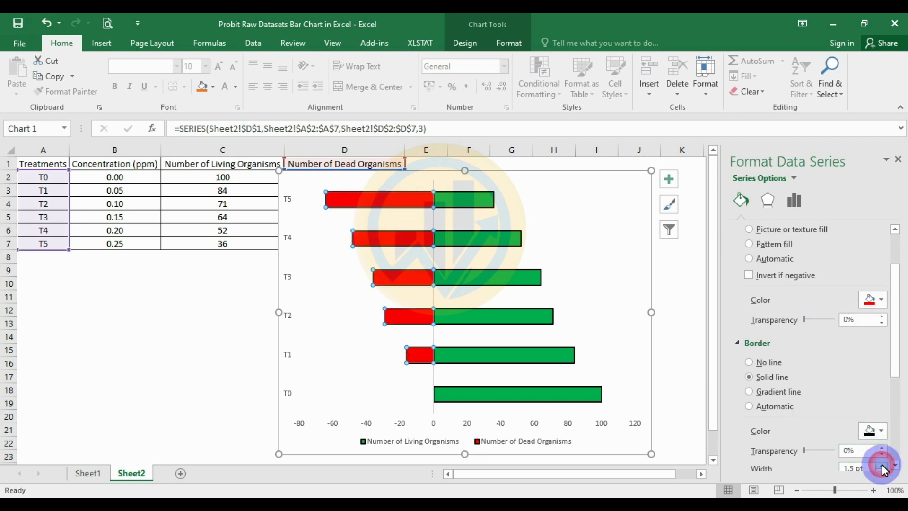
click(683, 296)
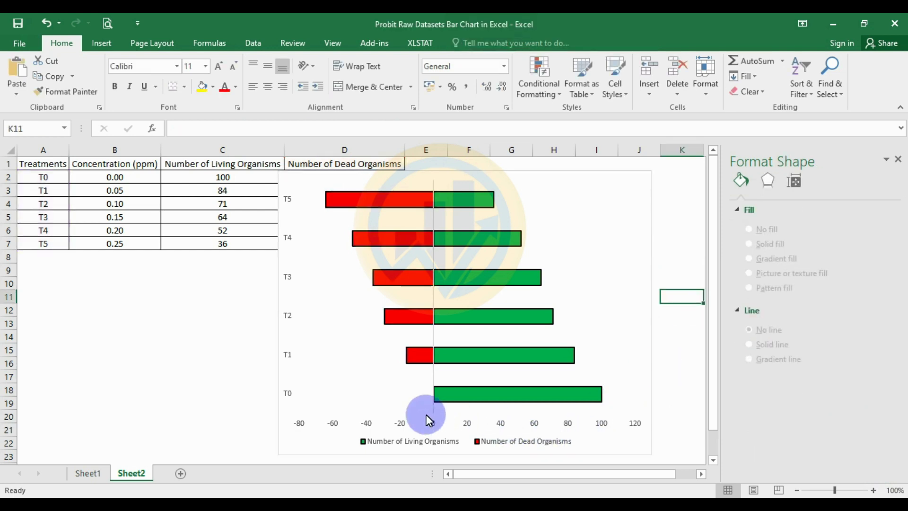
click(367, 371)
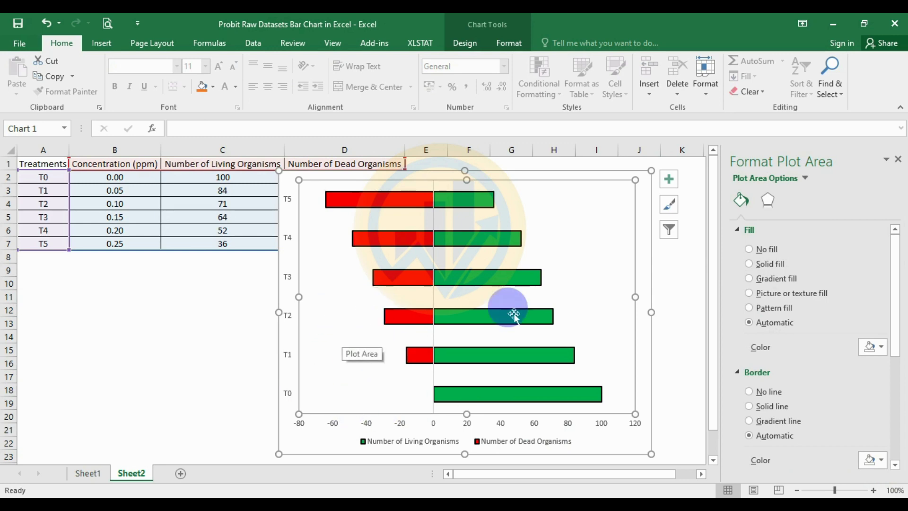
click(881, 350)
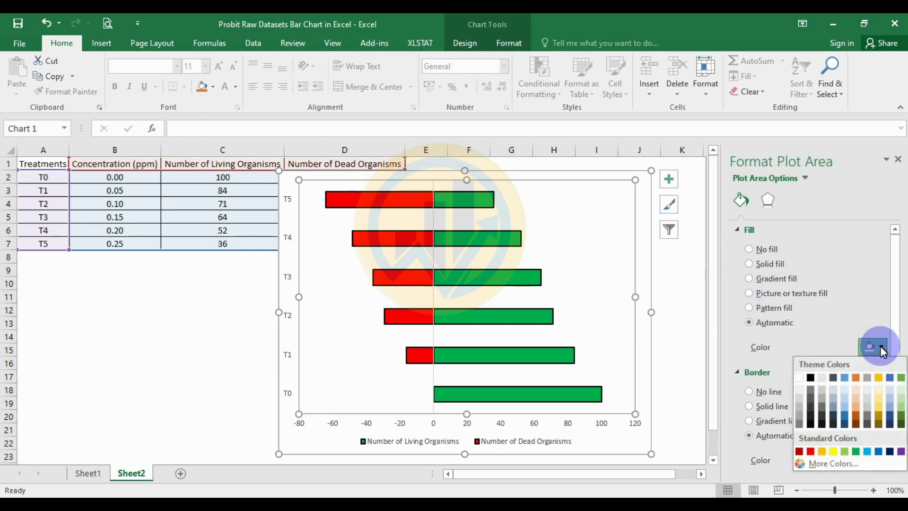
click(810, 377)
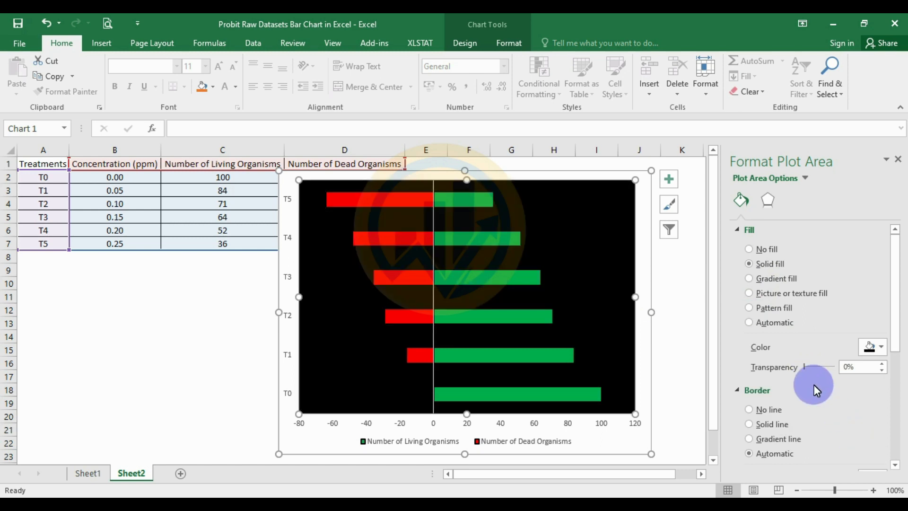
key(ctrl+z)
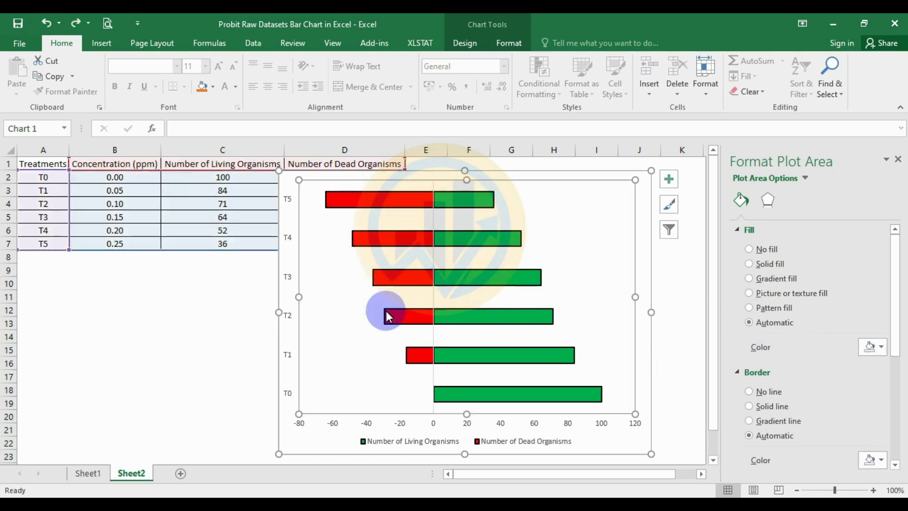
- Give the plot area a solid black border thicker than the default and deselect the chart
click(737, 229)
click(882, 336)
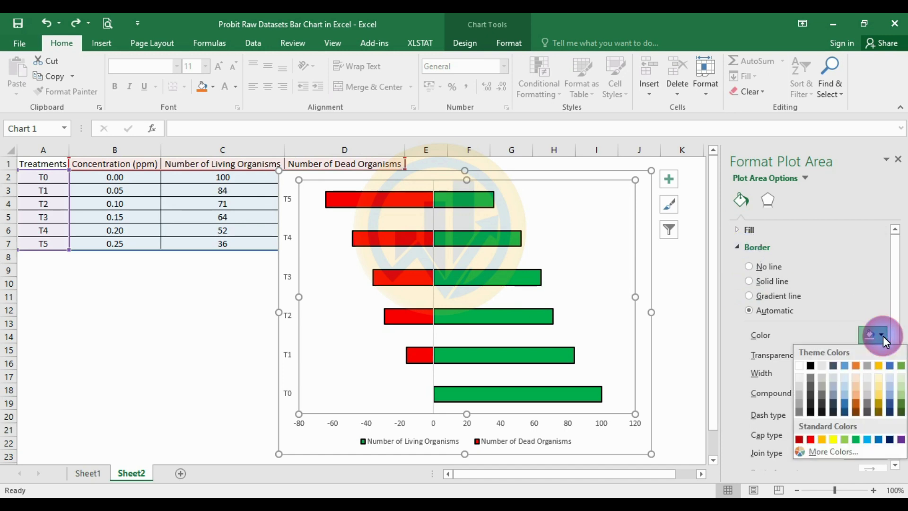
click(810, 365)
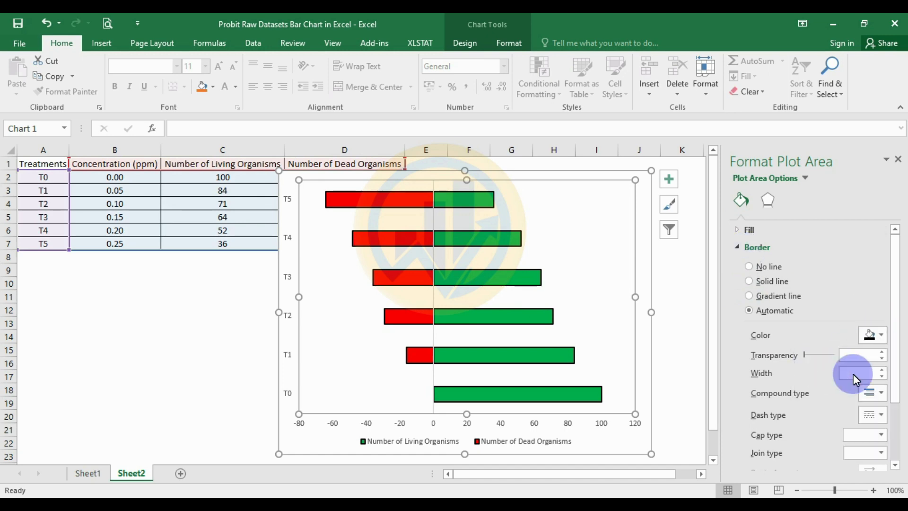
click(882, 369)
click(882, 369)
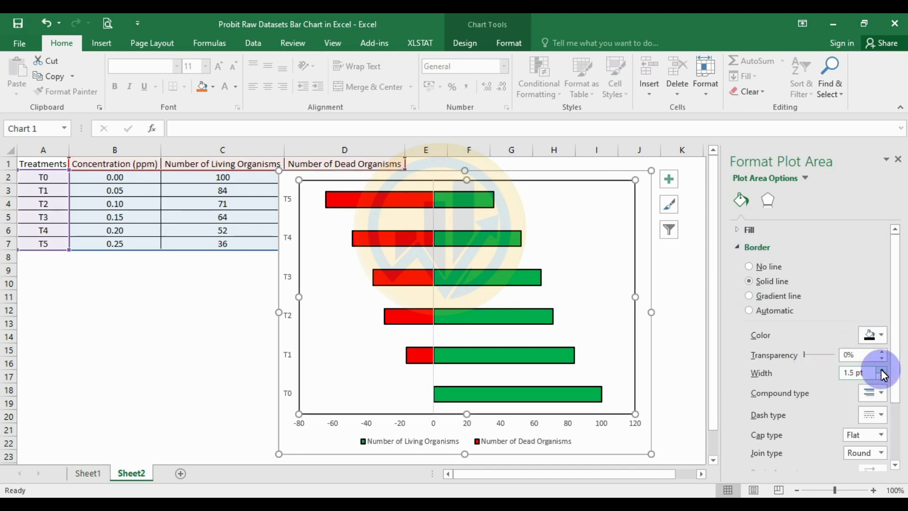
click(882, 369)
click(683, 350)
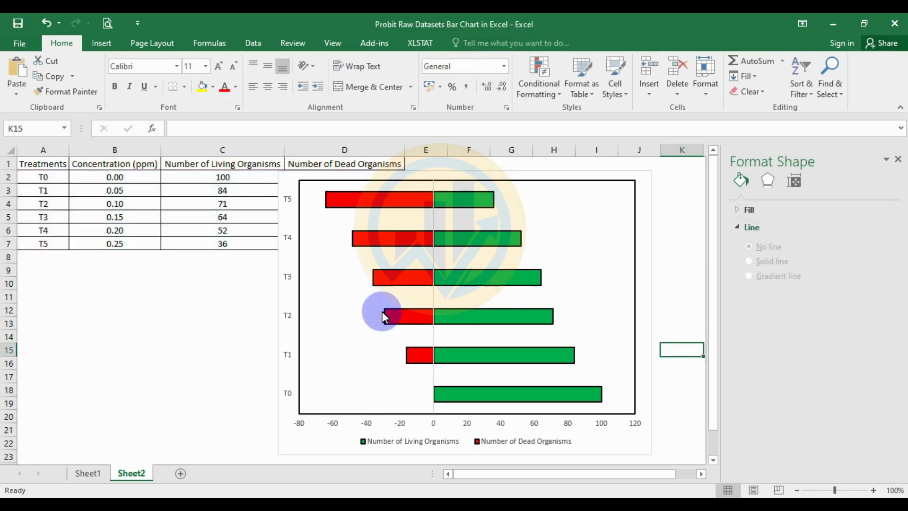
- Set all of the chart's text to Times New Roman, size 12, and deselect the chart
click(290, 190)
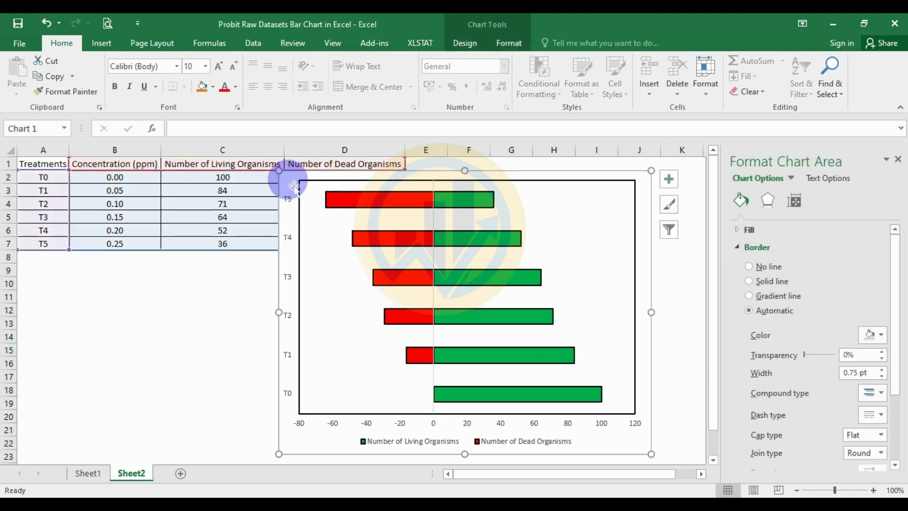
click(178, 67)
text(Times New Roma)
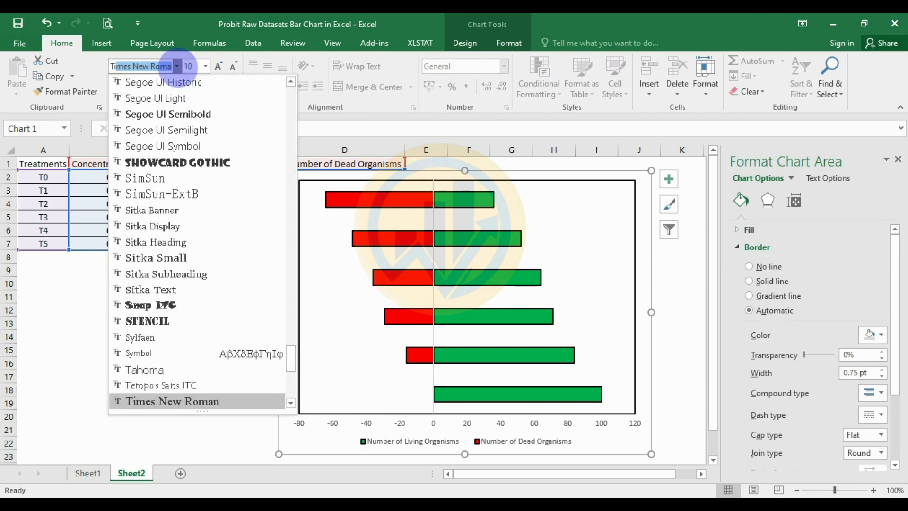
key(Return)
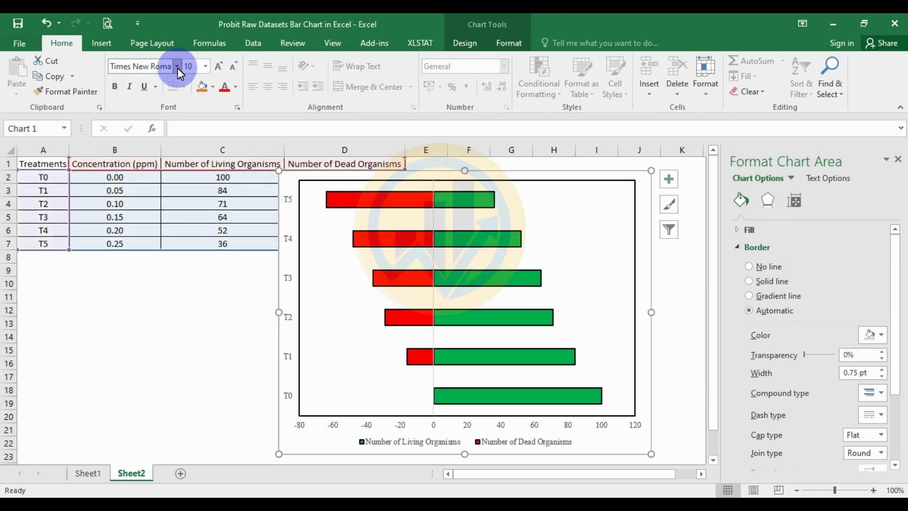
click(207, 67)
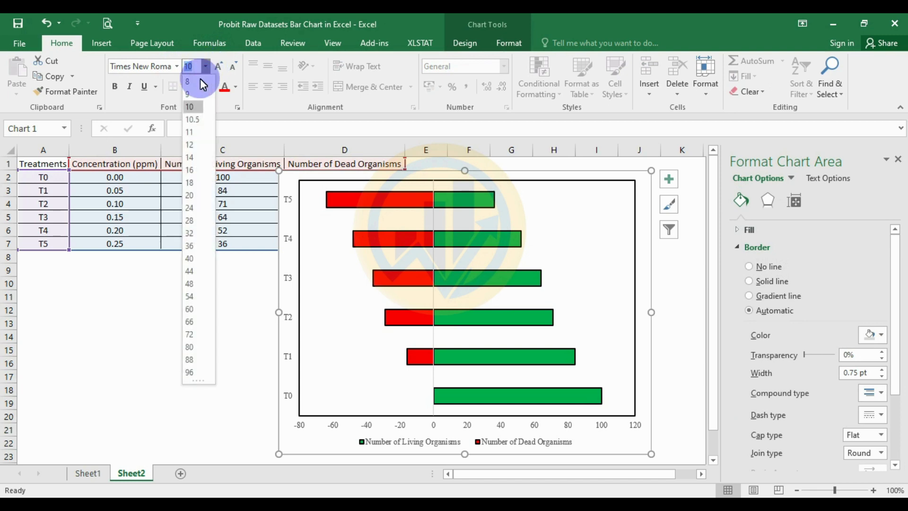
click(192, 144)
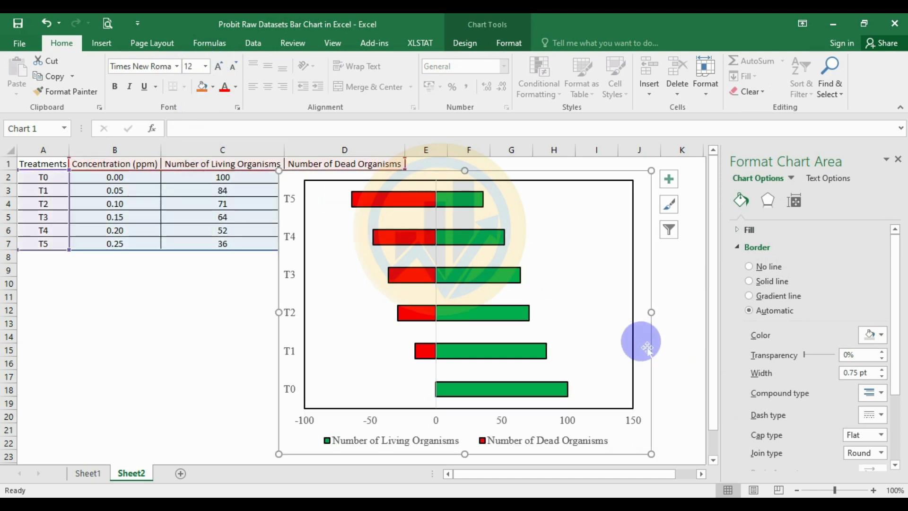
click(676, 337)
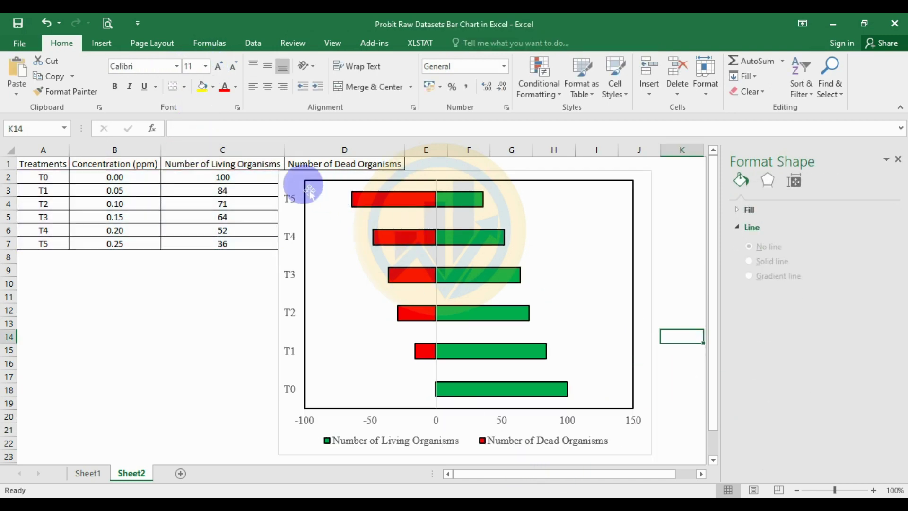
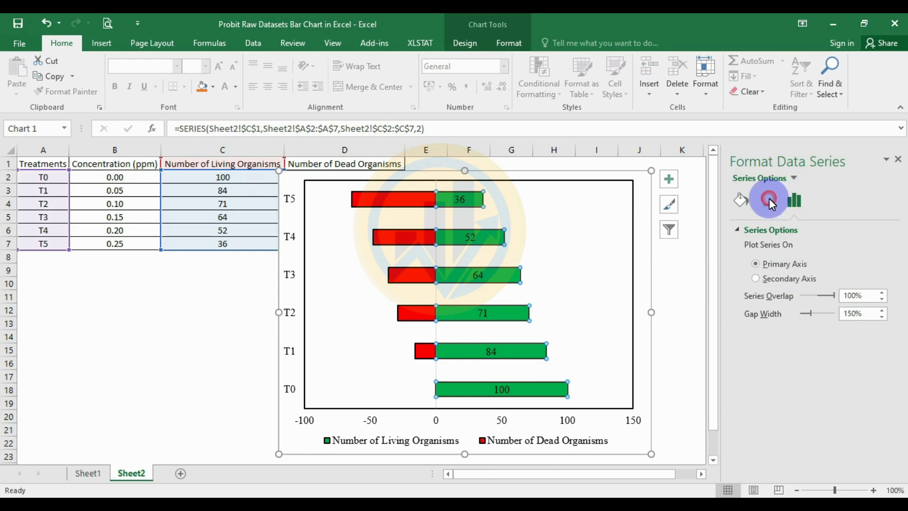
- Position the data labels of the Number of Living Organisms bars at Inside End
click(742, 200)
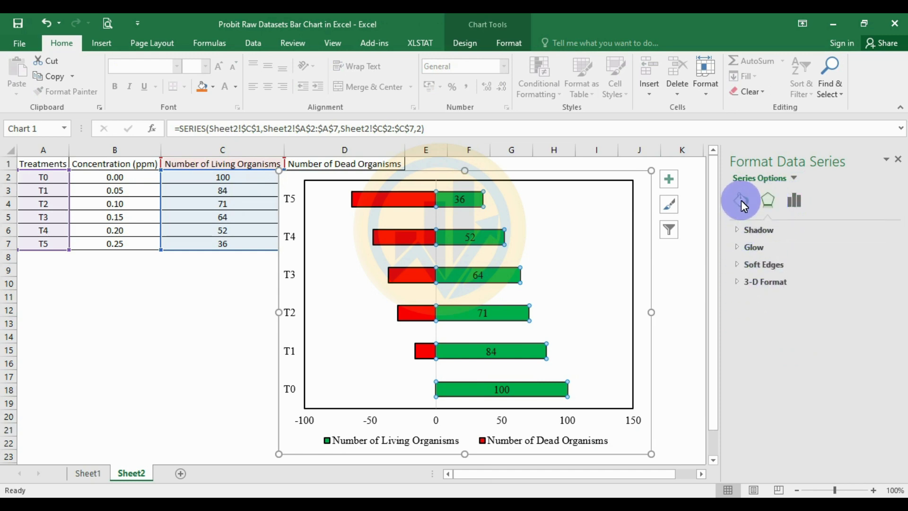
click(792, 199)
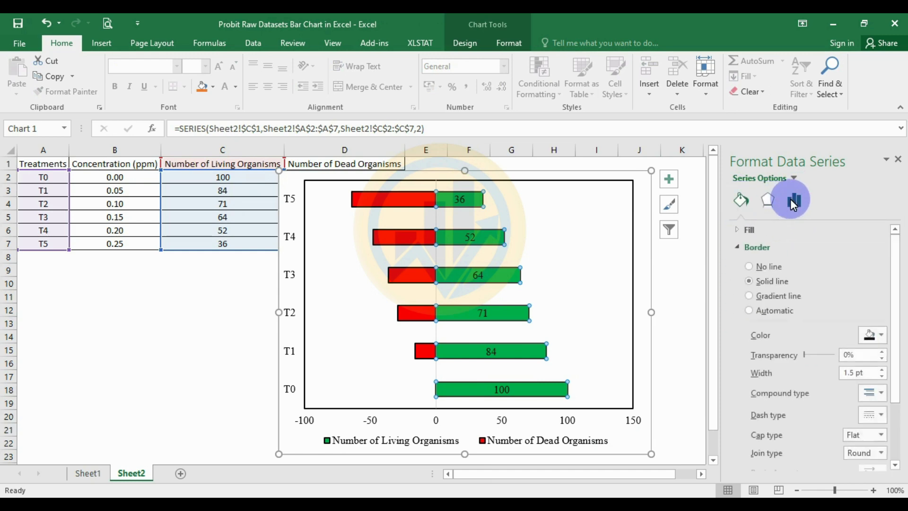
click(477, 242)
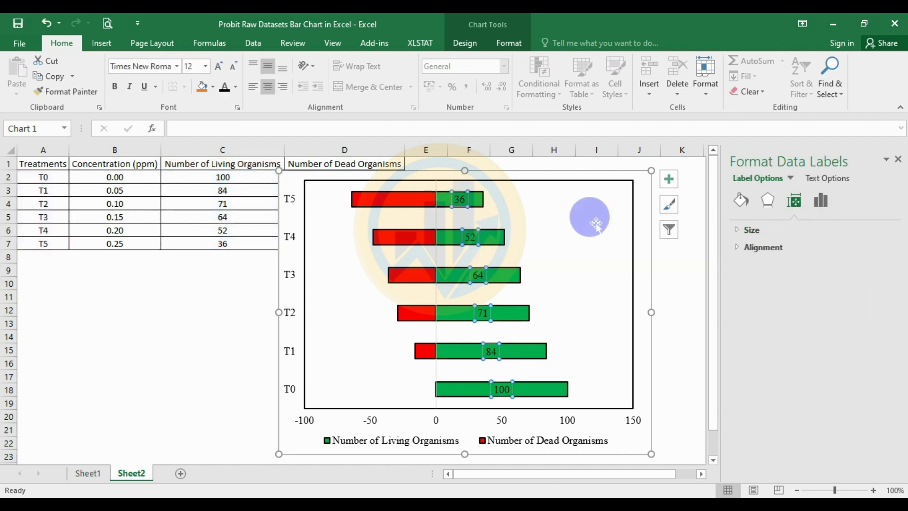
click(739, 247)
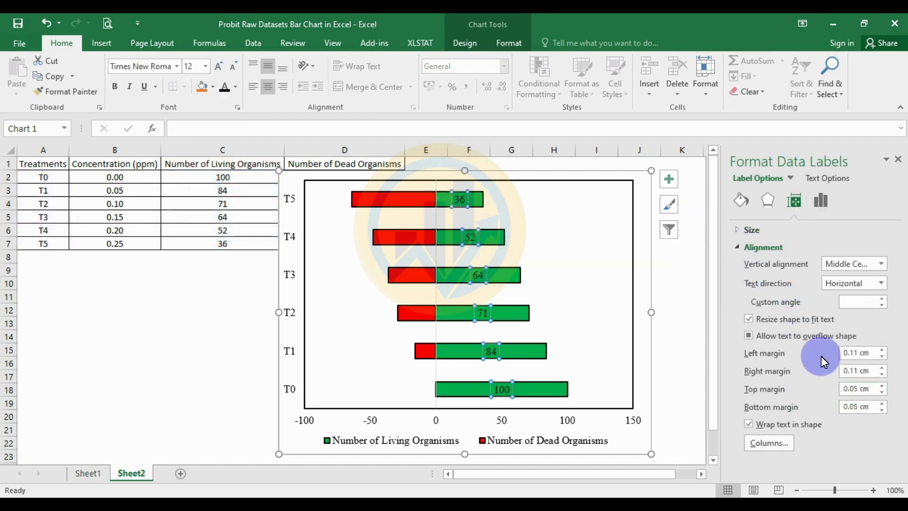
click(819, 200)
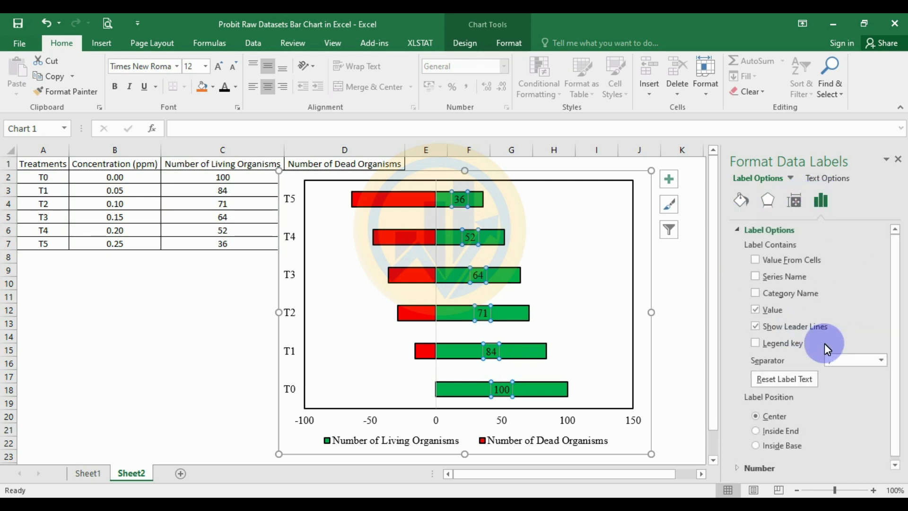
click(757, 431)
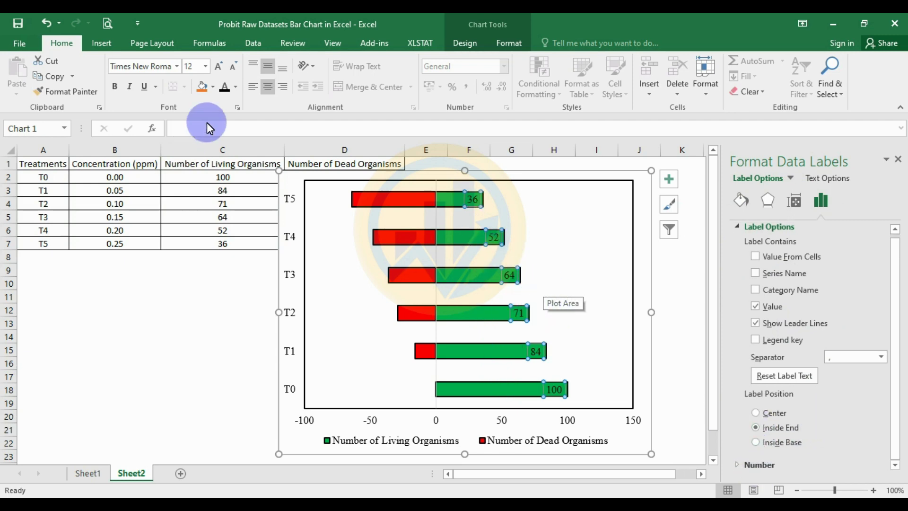
- Format the data labels of the green bars as size 10, white and bold
click(205, 67)
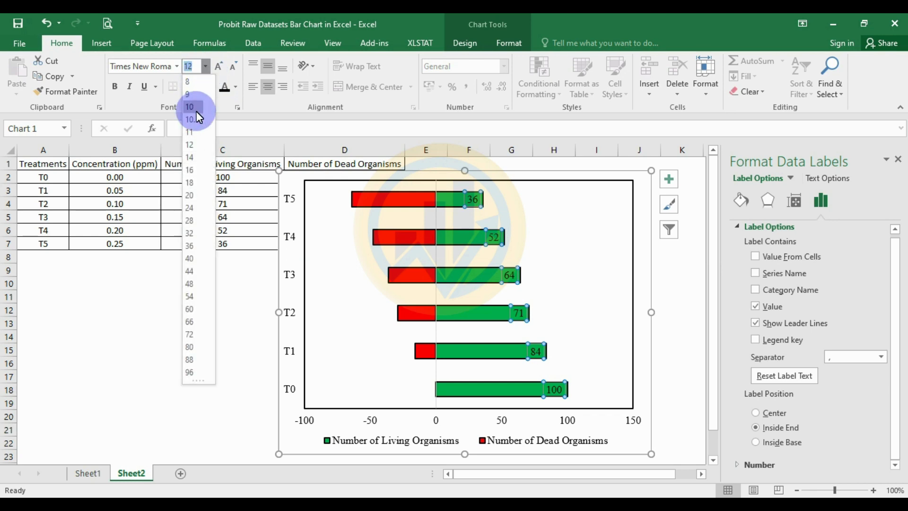
click(195, 110)
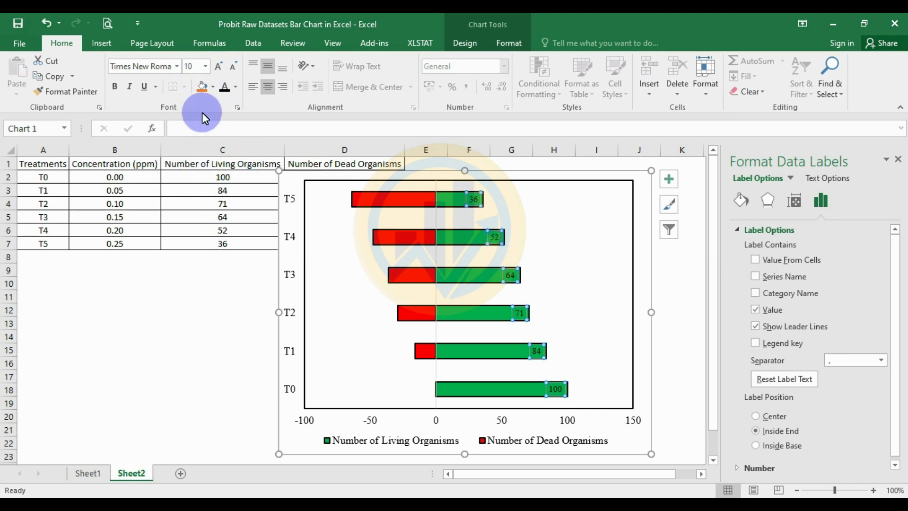
click(236, 86)
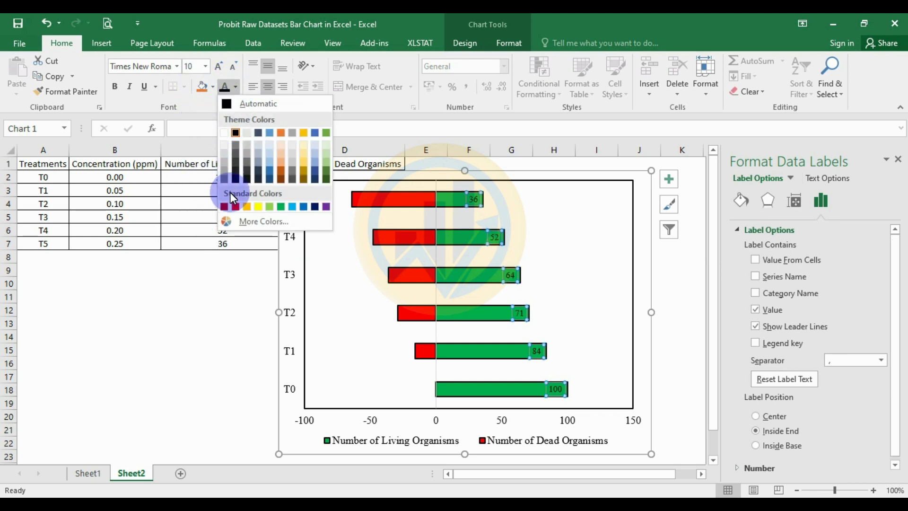
click(225, 133)
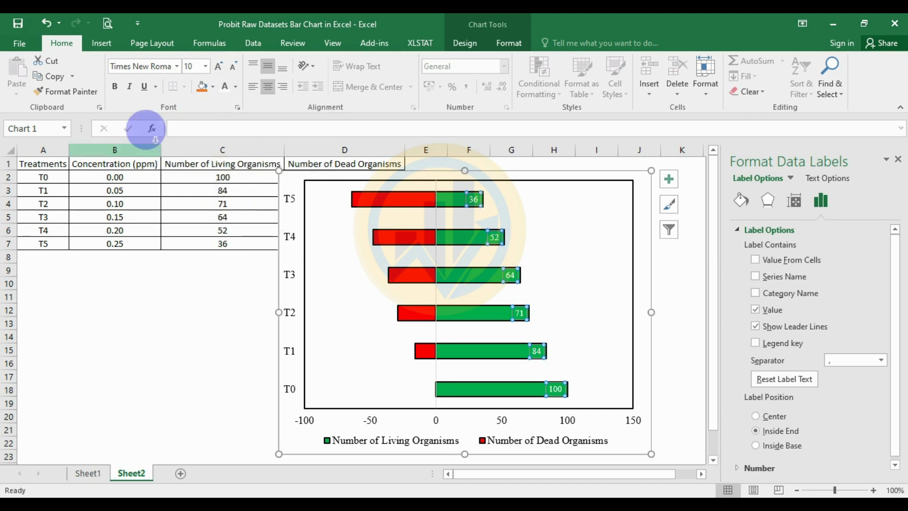
click(113, 88)
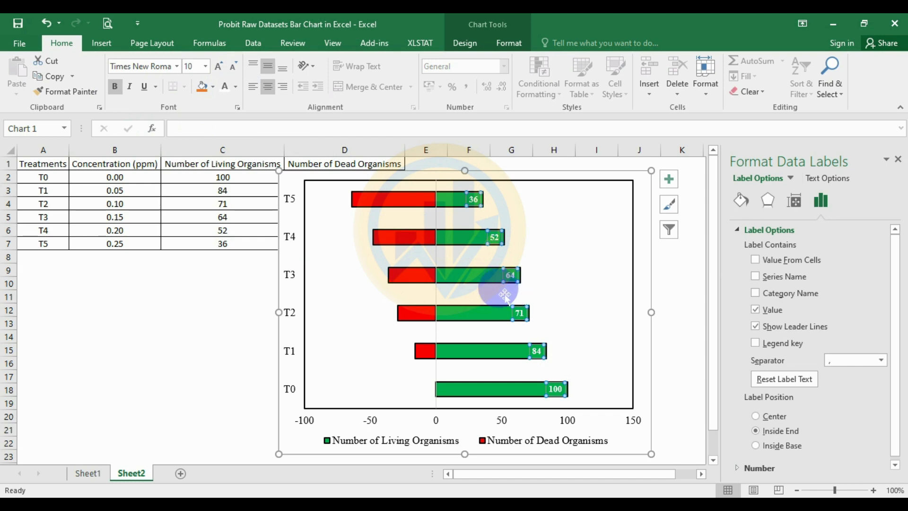
- Change the font color of the green bars' data labels to Automatic black and deselect the labels
click(235, 86)
click(230, 102)
click(603, 313)
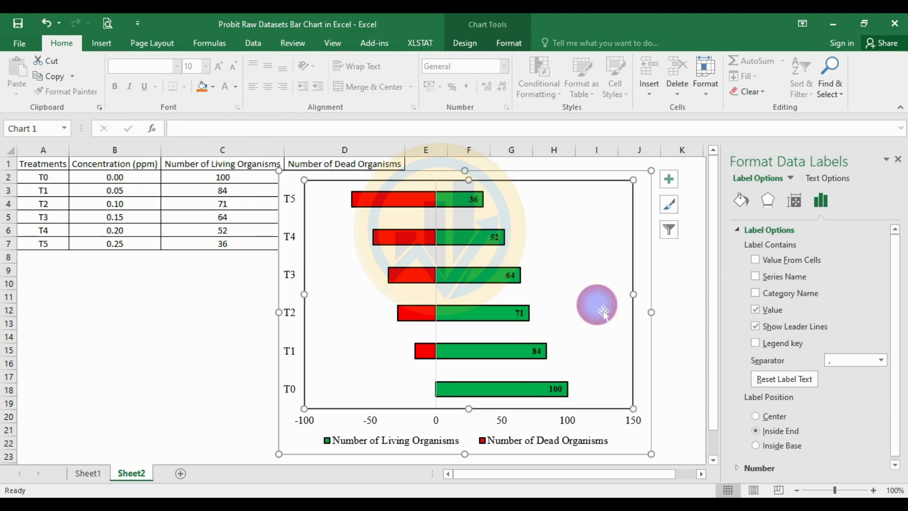
- Add data labels to the Number of Dead Organisms bars
click(409, 241)
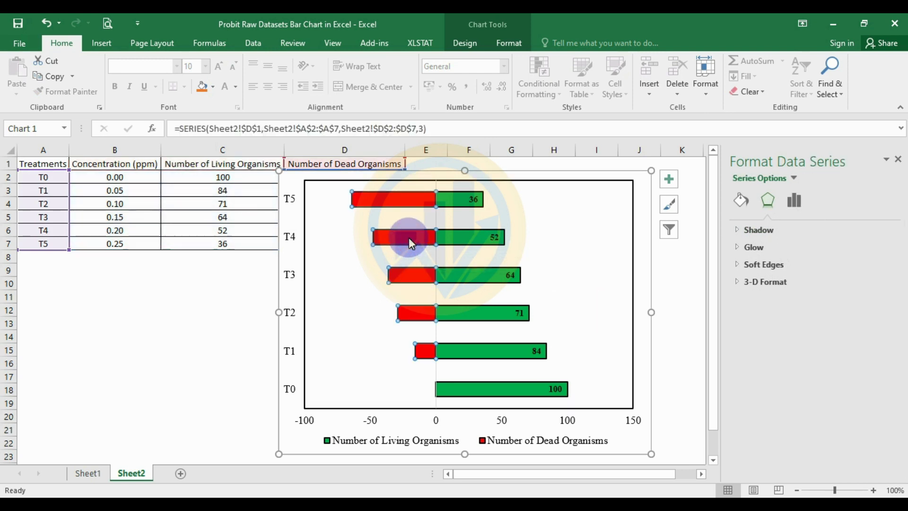
click(405, 236)
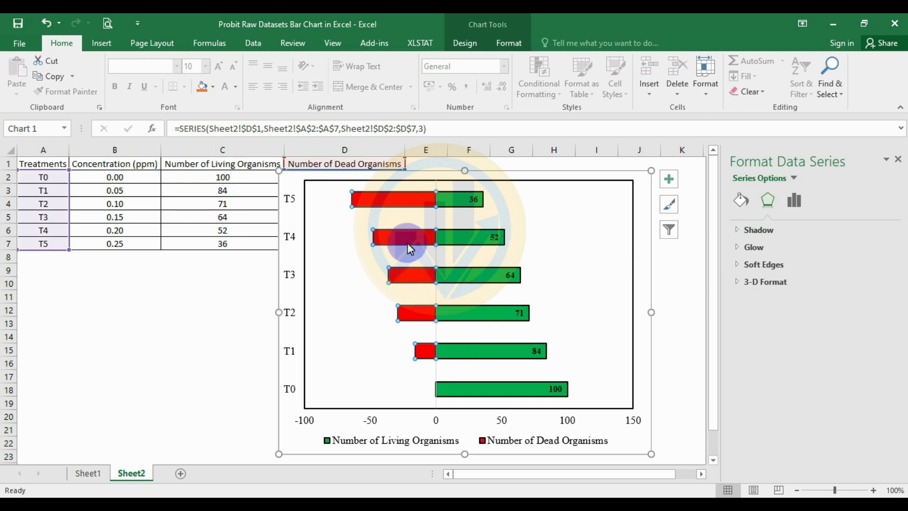
right_click(407, 238)
mouse_move(466, 330)
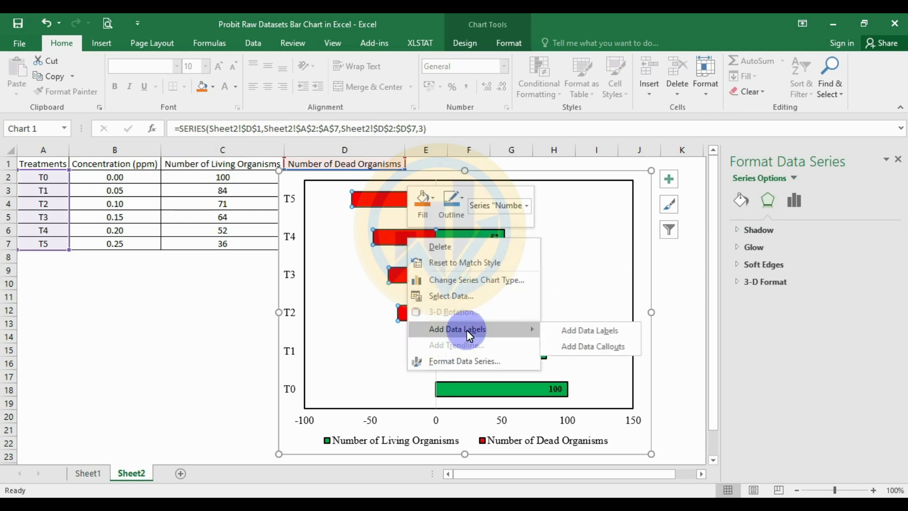
click(583, 330)
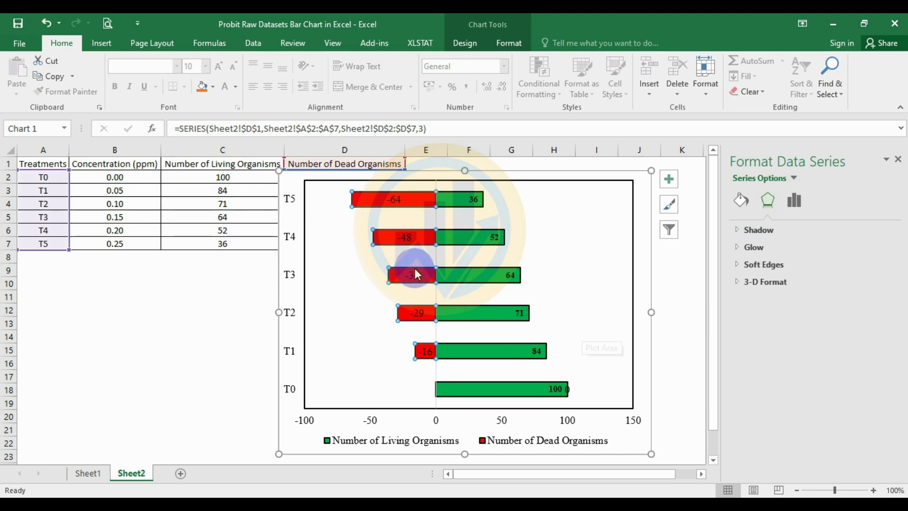
- Position the data labels of the Number of Dead Organisms bars at Inside End
click(410, 240)
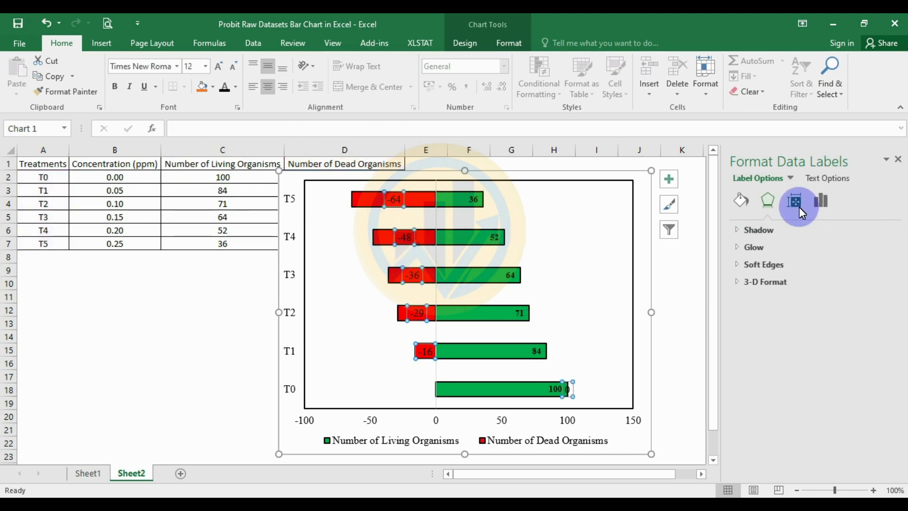
click(801, 209)
click(825, 207)
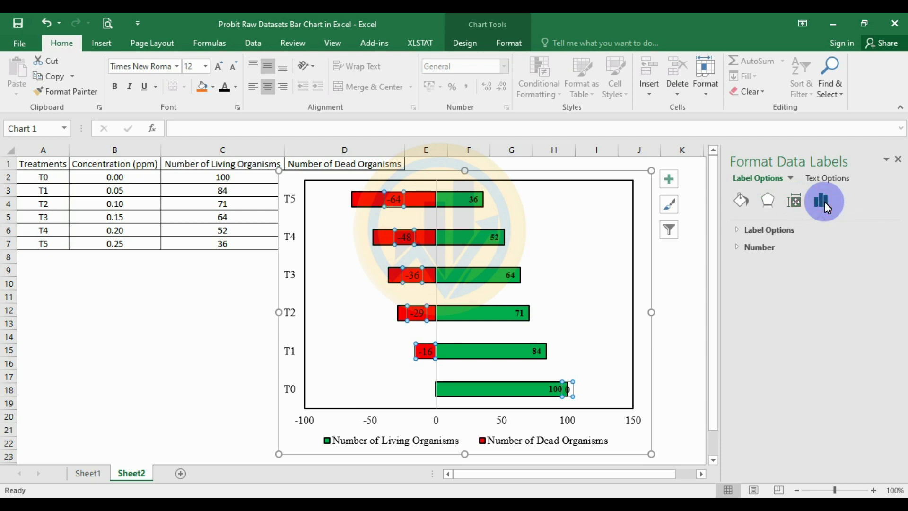
click(743, 237)
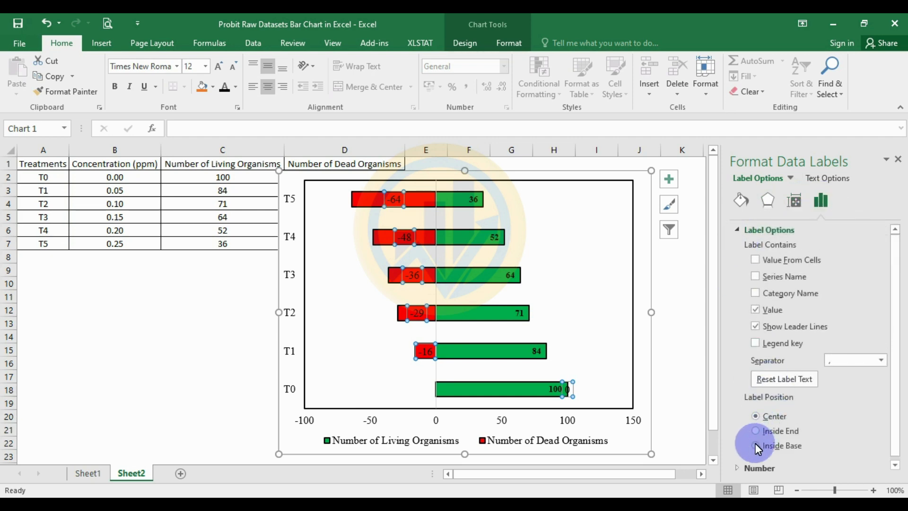
click(755, 430)
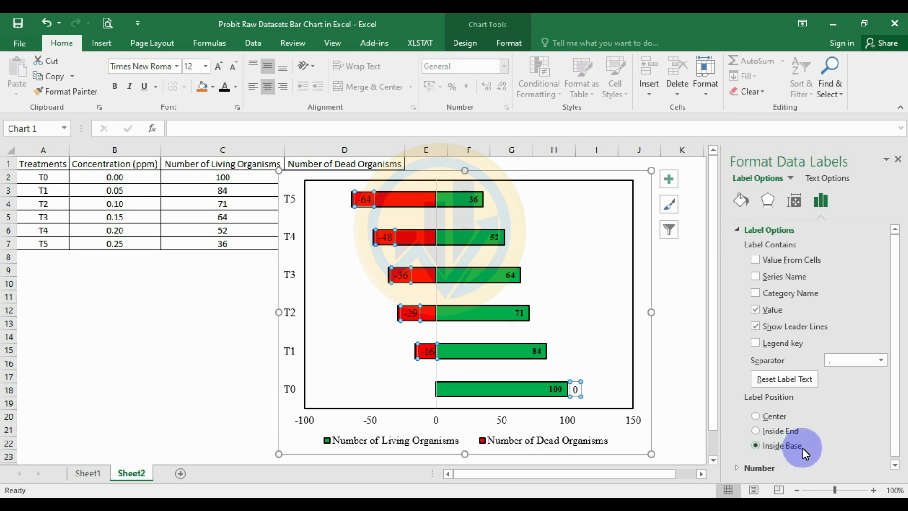
- Set the font size of the Number of Dead Organisms data labels to 10 and deselect them
click(206, 67)
click(192, 107)
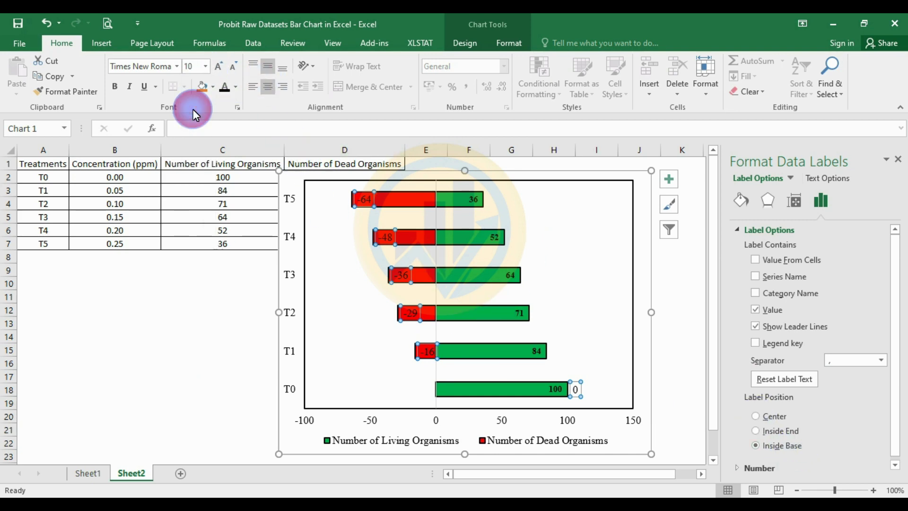
click(362, 310)
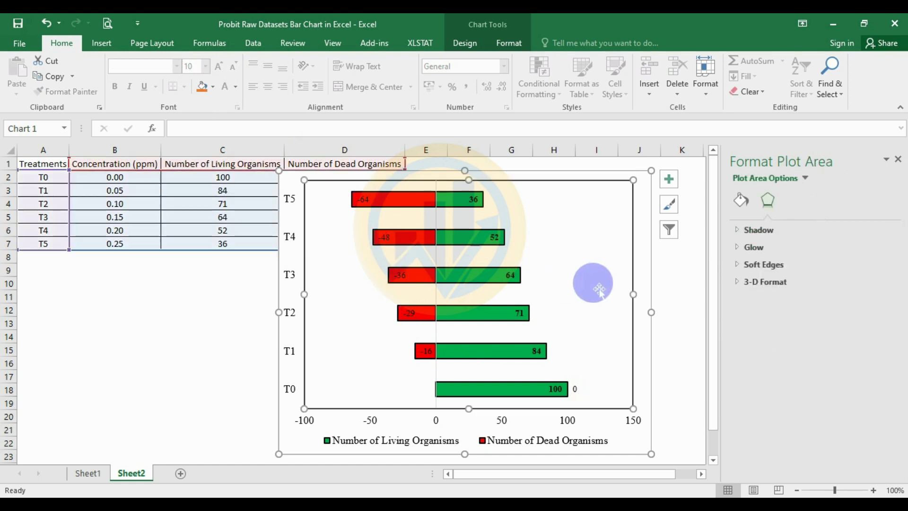
- Close the formatting pane, move the chart clear of the data table over columns E to M, and deselect it
click(898, 160)
drag(580, 186, 709, 171)
click(822, 389)
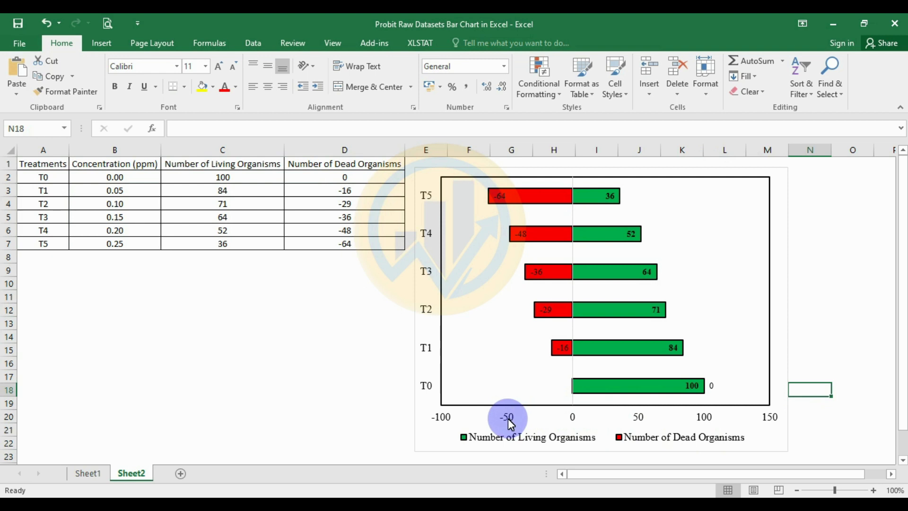
- Set the maximum bound of the chart's horizontal value axis to 120
click(702, 423)
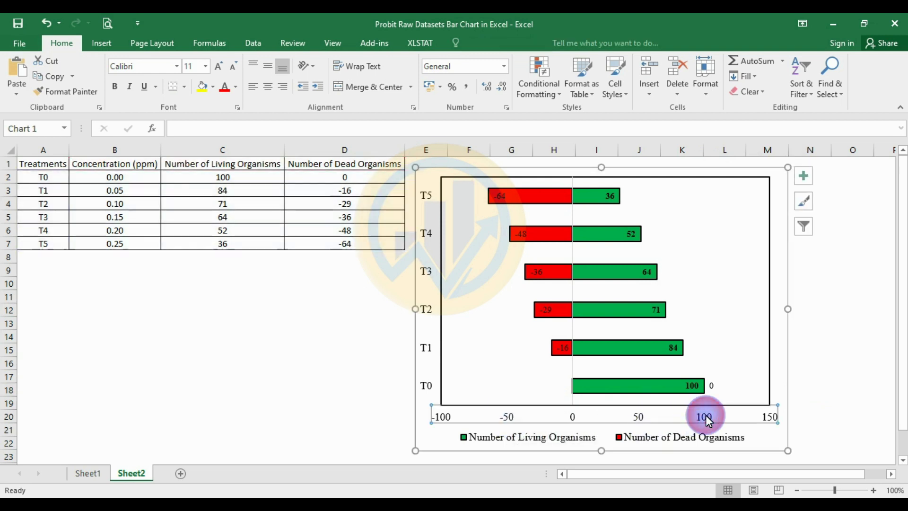
right_click(707, 418)
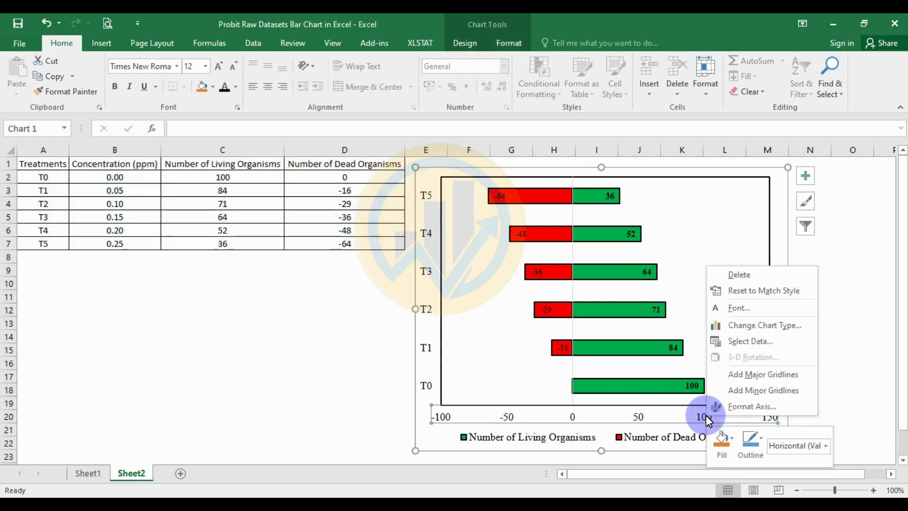
click(750, 408)
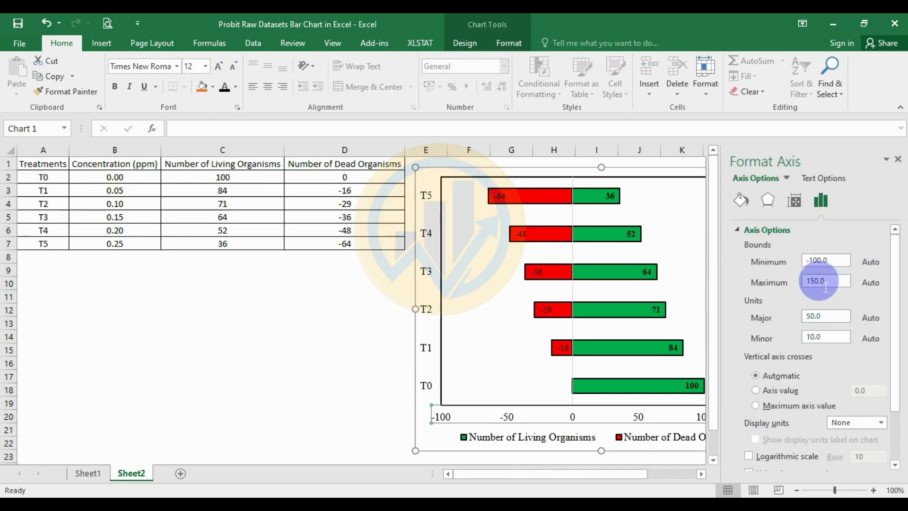
text(10)
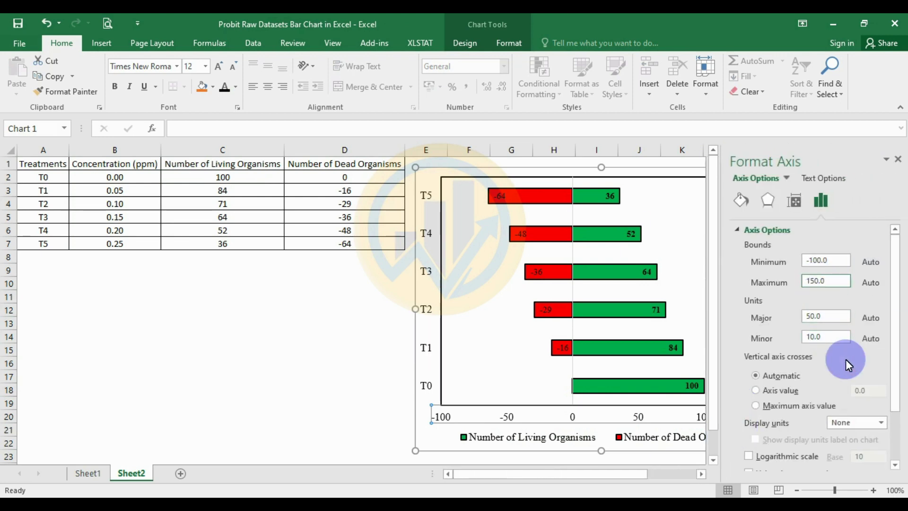
text(2)
click(699, 304)
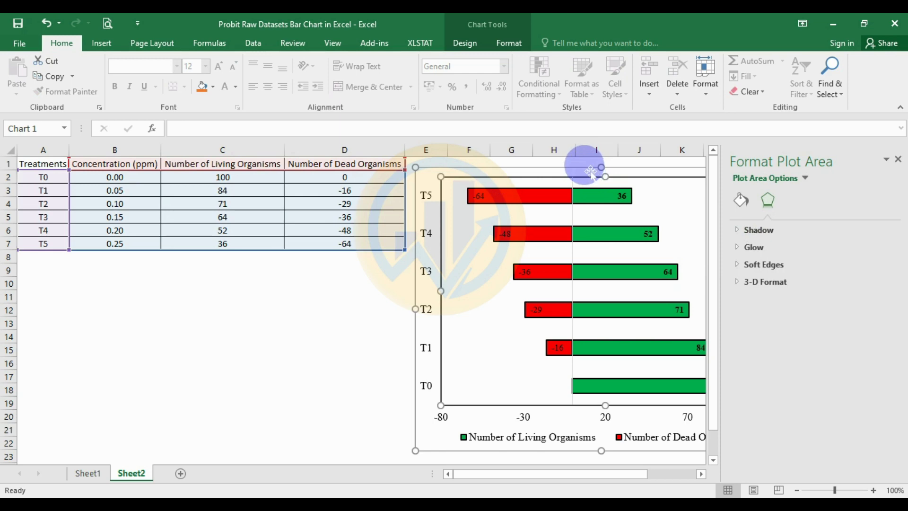
- Reposition the chart so it is fully in view and set its horizontal axis minimum bound to -100
drag(584, 163, 428, 174)
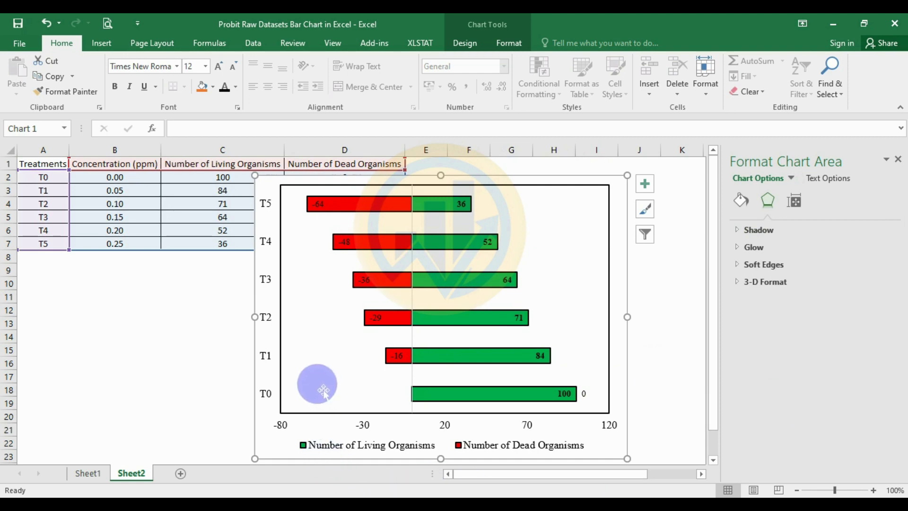
click(283, 424)
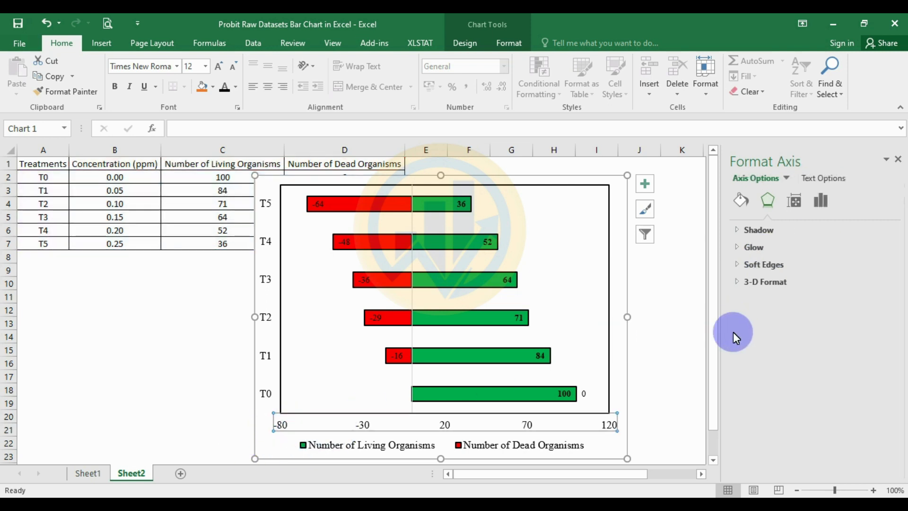
click(820, 200)
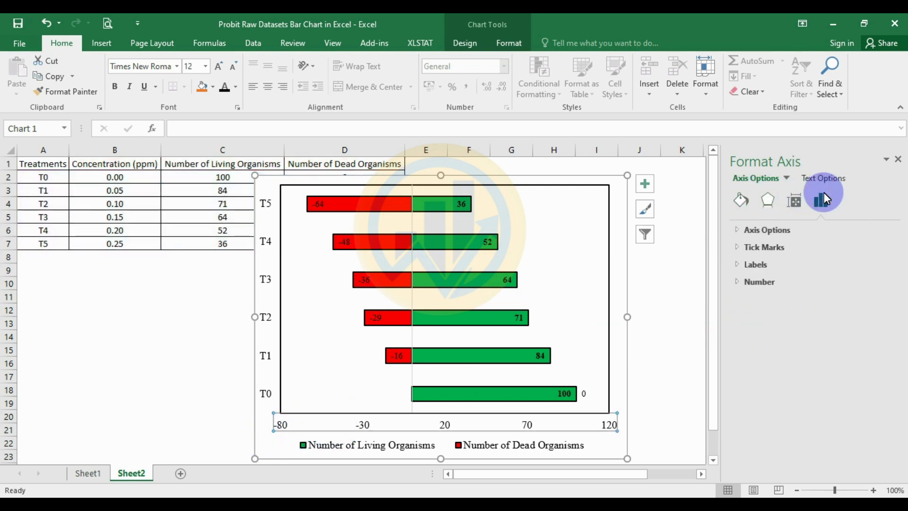
click(748, 234)
click(741, 230)
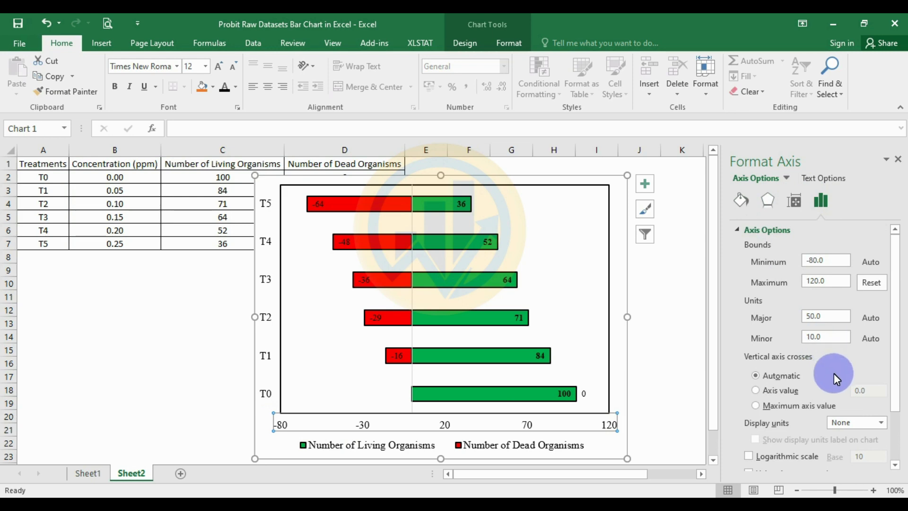
click(813, 261)
key(BackSpace)
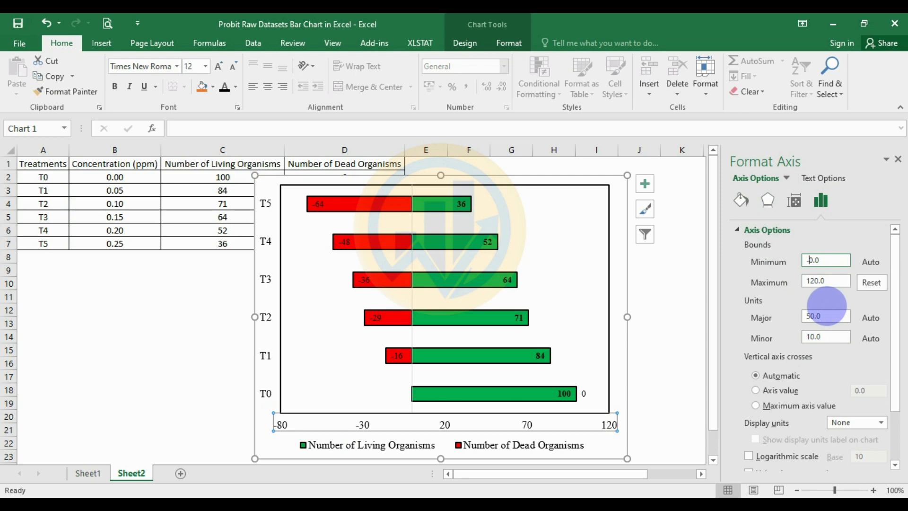
text(10)
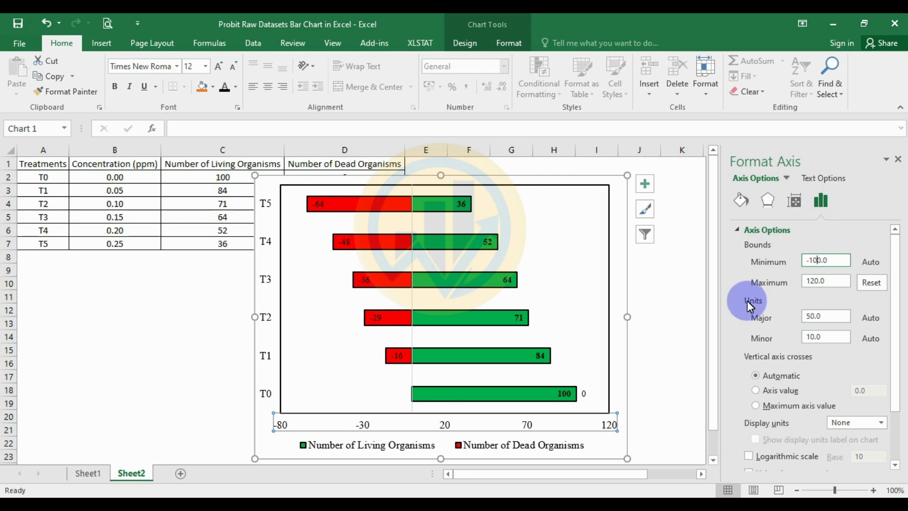
click(678, 325)
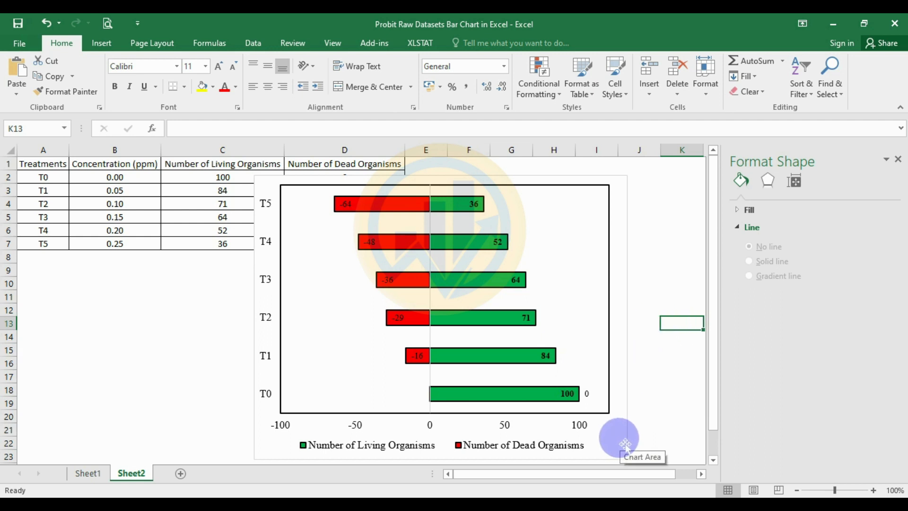
- Close the formatting pane and shift the chart rightward so it starts within column D and ends at column L
click(670, 258)
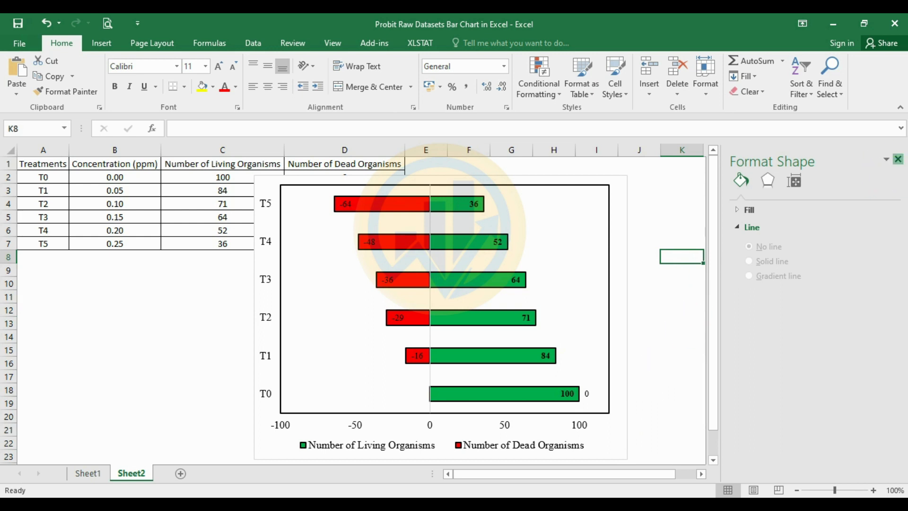
click(898, 159)
drag(518, 176, 602, 177)
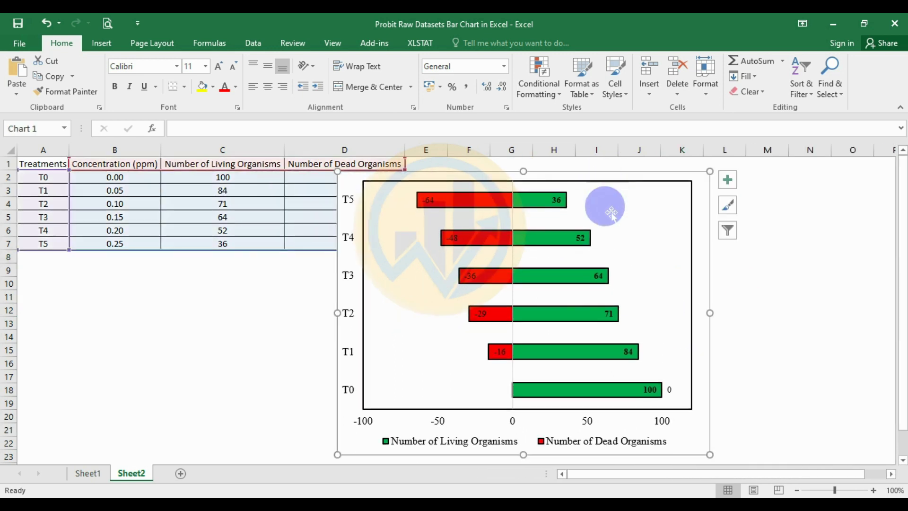